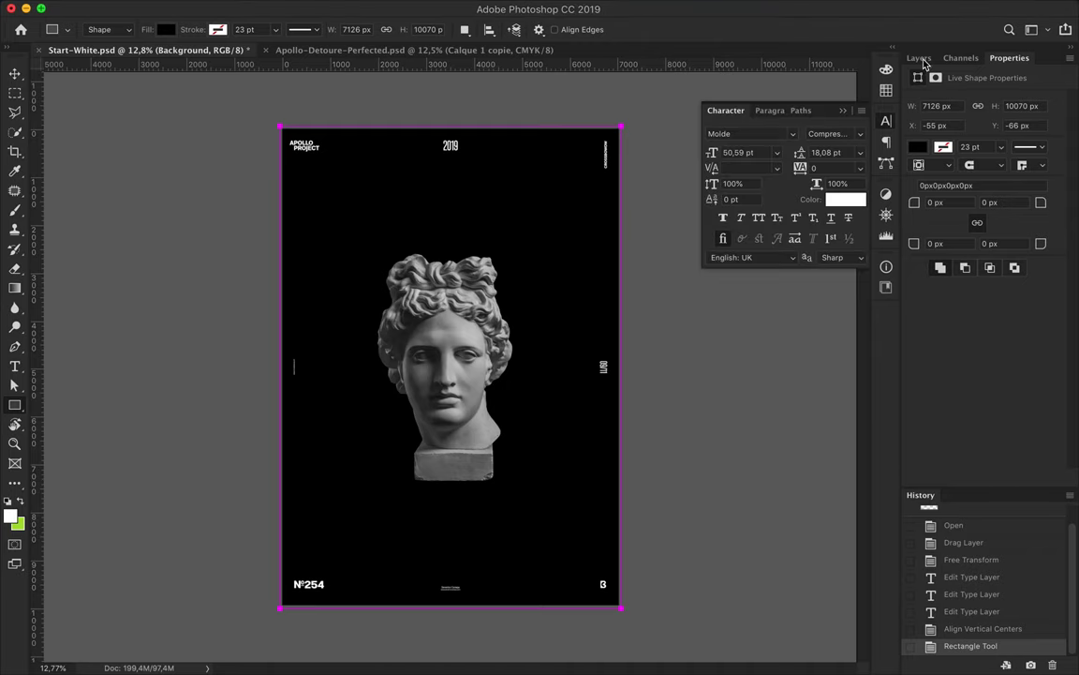
Step: Show the Layers panel and bring up the fill/adjustment layer menu for the Apollo poster
{"action": "left_click", "coordinate": [923, 62]}
{"action": "left_click", "coordinate": [993, 477]}
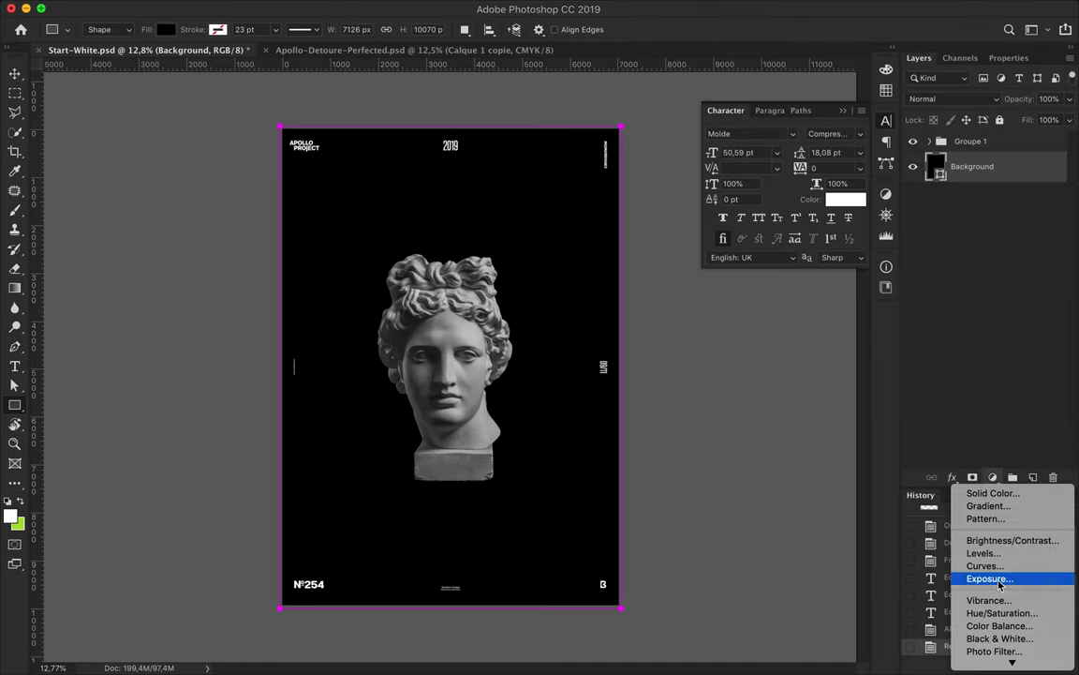
Step: Add a Gradient Map layer below the text group with a green right stop
{"action": "left_click", "coordinate": [987, 648]}
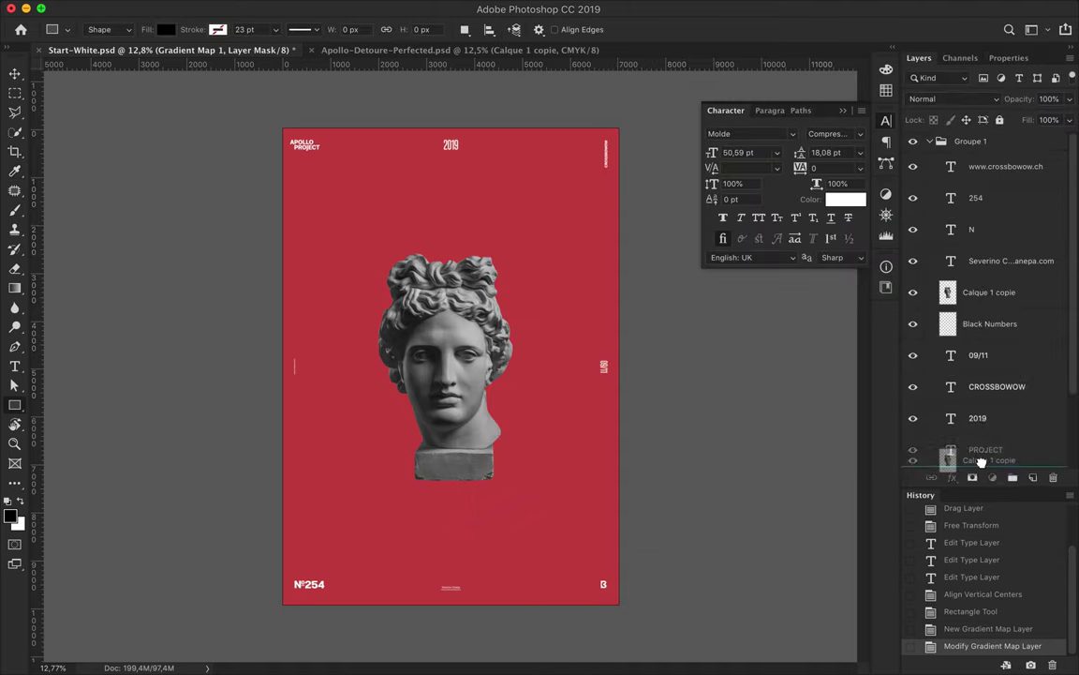
{"action": "left_click_drag", "start_coordinate": [932, 178], "coordinate": [977, 445]}
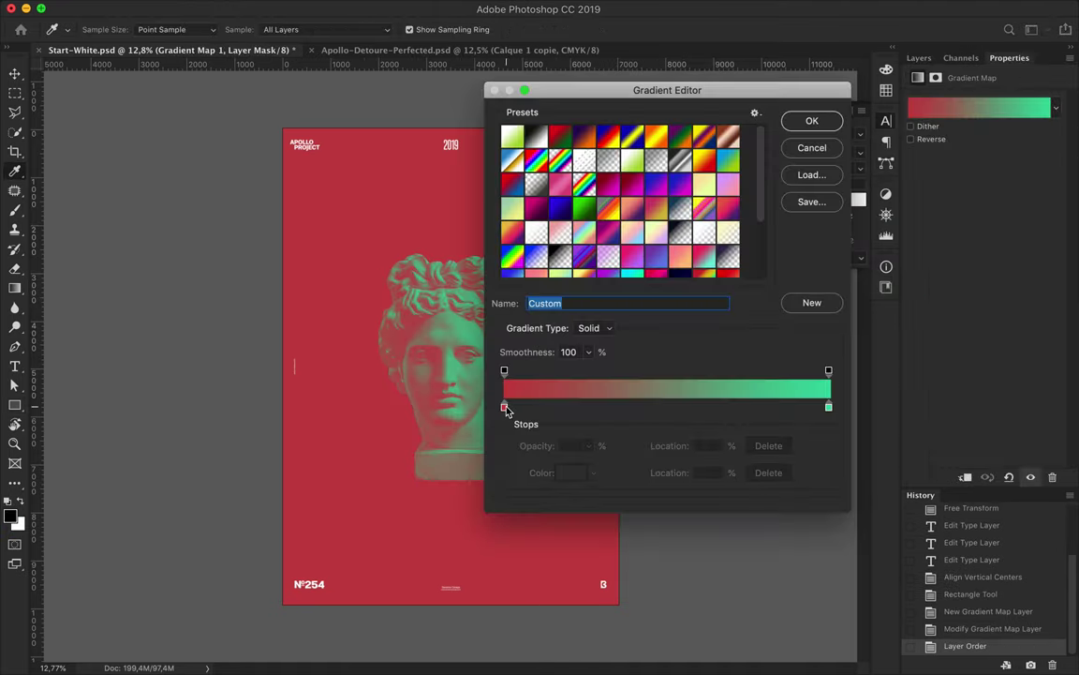
{"action": "double_click", "coordinate": [504, 408]}
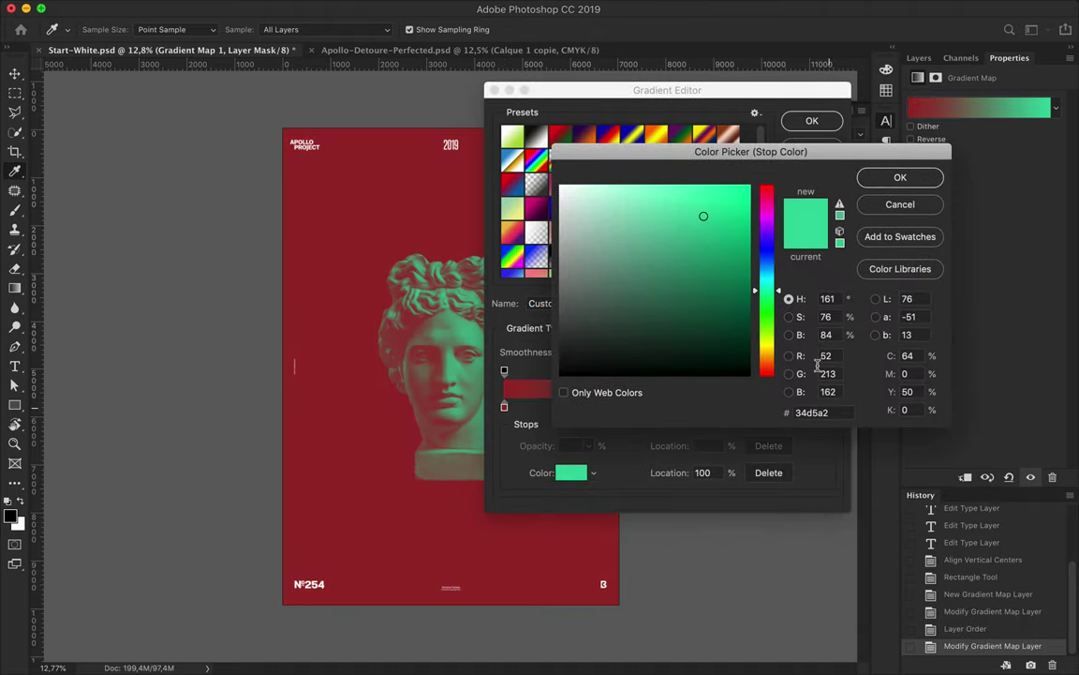
{"action": "key", "text": "Return"}
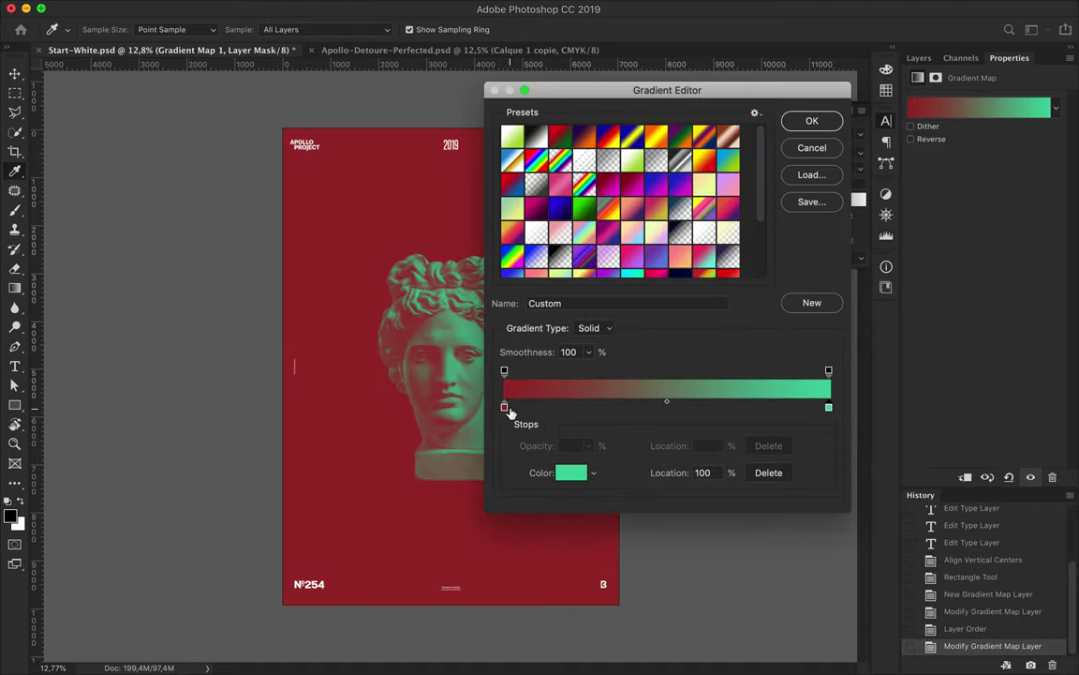
Step: Set the left stop to deep blue, apply the gradient, and group the text layers
{"action": "double_click", "coordinate": [505, 408]}
{"action": "left_click", "coordinate": [764, 253]}
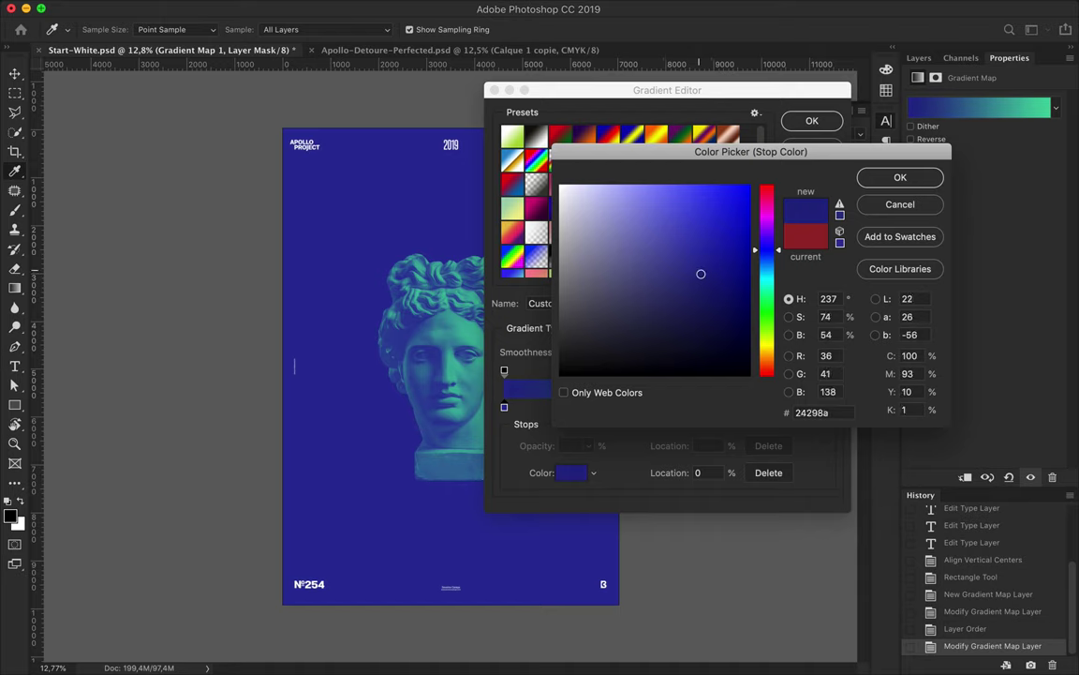
{"action": "left_click", "coordinate": [899, 177]}
{"action": "left_click", "coordinate": [813, 122]}
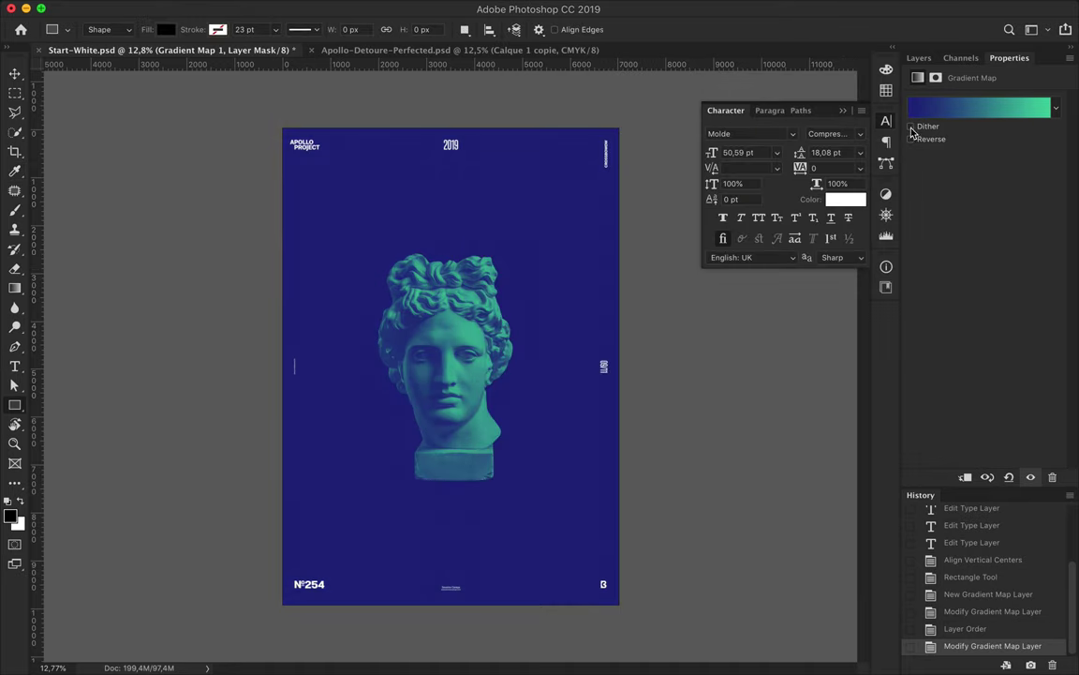
{"action": "left_click", "coordinate": [918, 57]}
{"action": "key", "text": "ctrl+g"}
Step: Rename the text group to Layout and save the document
{"action": "double_click", "coordinate": [963, 141]}
{"action": "type", "text": "Layout"}
{"action": "key", "text": "Return"}
{"action": "key", "text": "ctrl+s"}
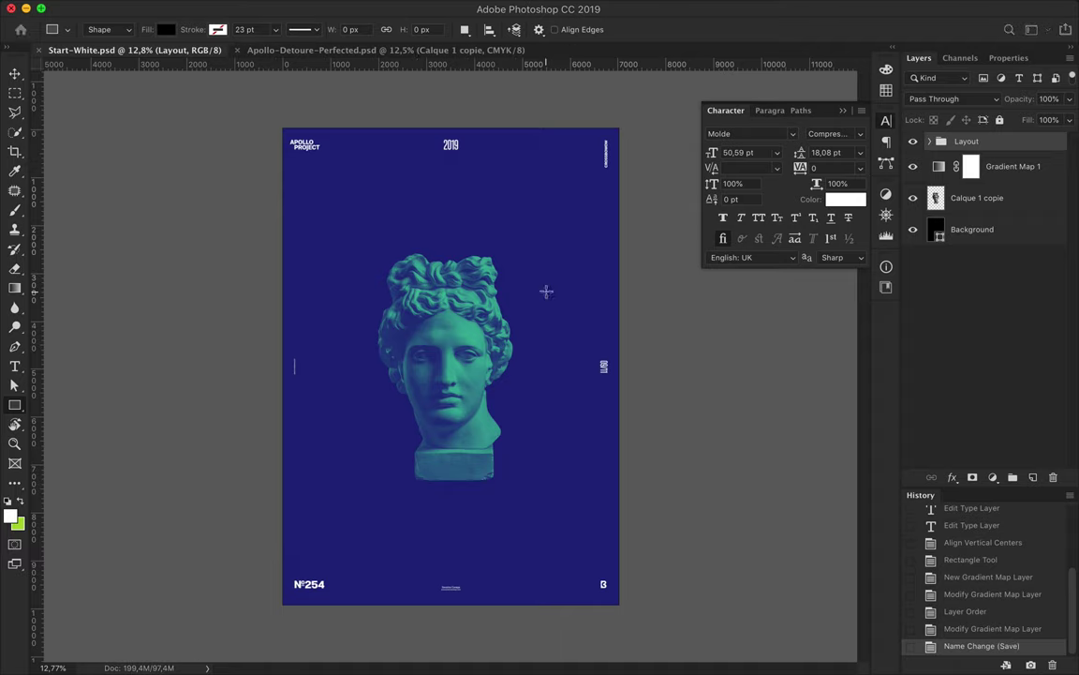
Step: Centre the Apollo head, nudge it up, and duplicate copies to top-right and bottom-left
{"action": "key", "text": "v"}
{"action": "left_click", "coordinate": [329, 29]}
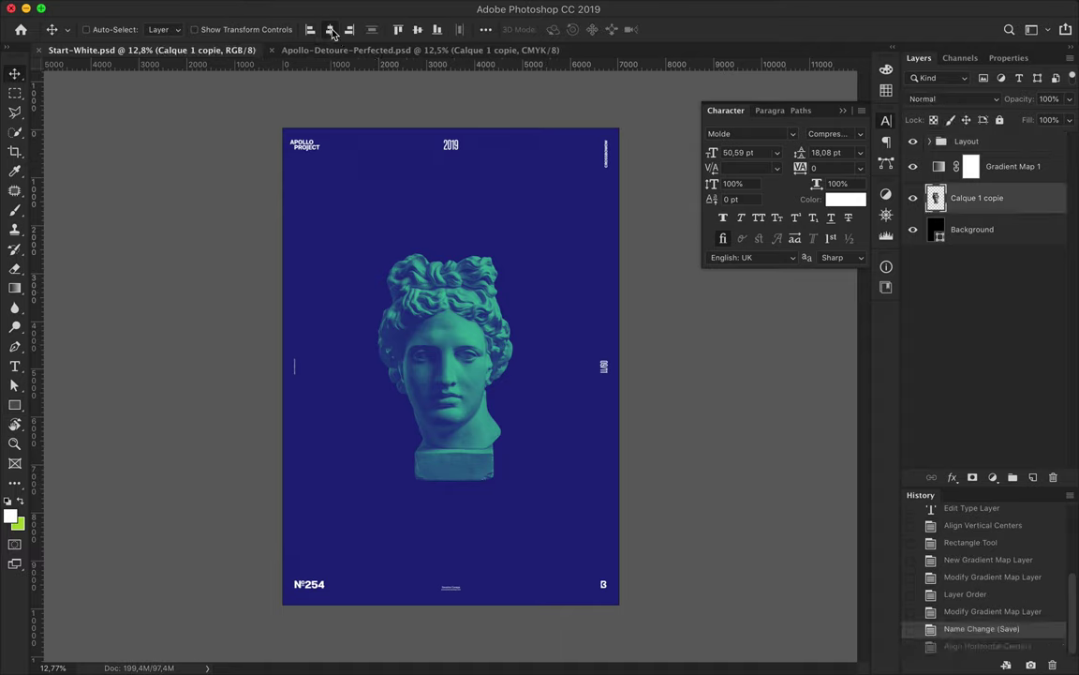
{"action": "left_click_drag", "start_coordinate": [425, 265], "coordinate": [429, 259]}
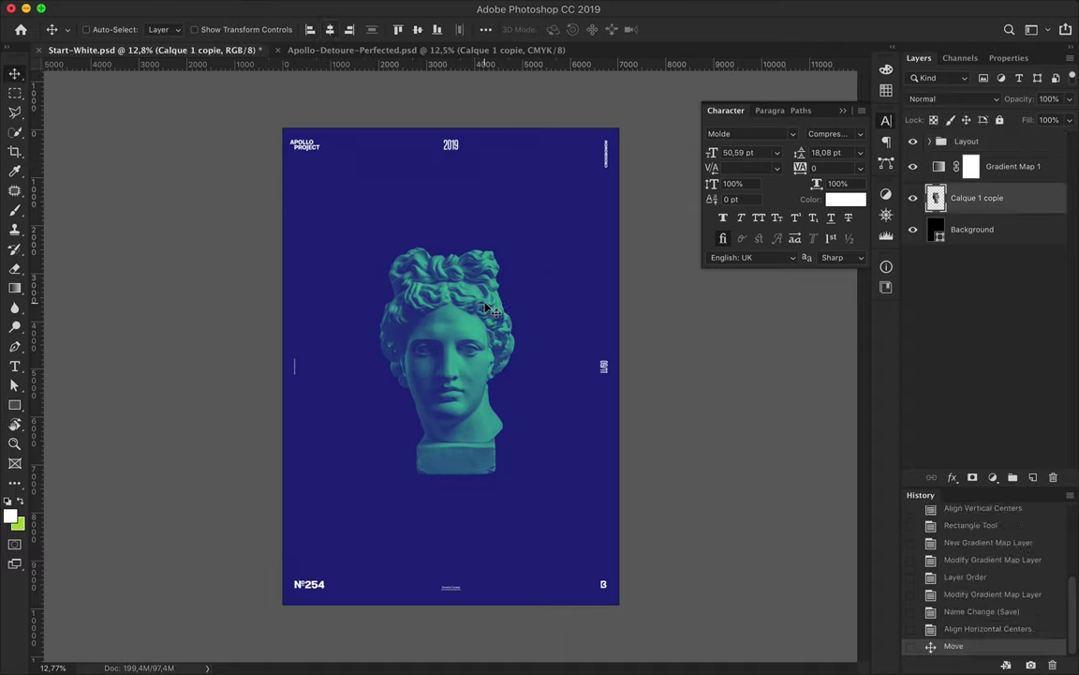
{"action": "mouse_move", "coordinate": [469, 342]}
{"action": "left_mouse_down"}
{"action": "mouse_move", "coordinate": [653, 337]}
{"action": "mouse_move", "coordinate": [649, 217]}
{"action": "left_mouse_up"}
{"action": "left_click_drag", "start_coordinate": [468, 371], "coordinate": [316, 503]}
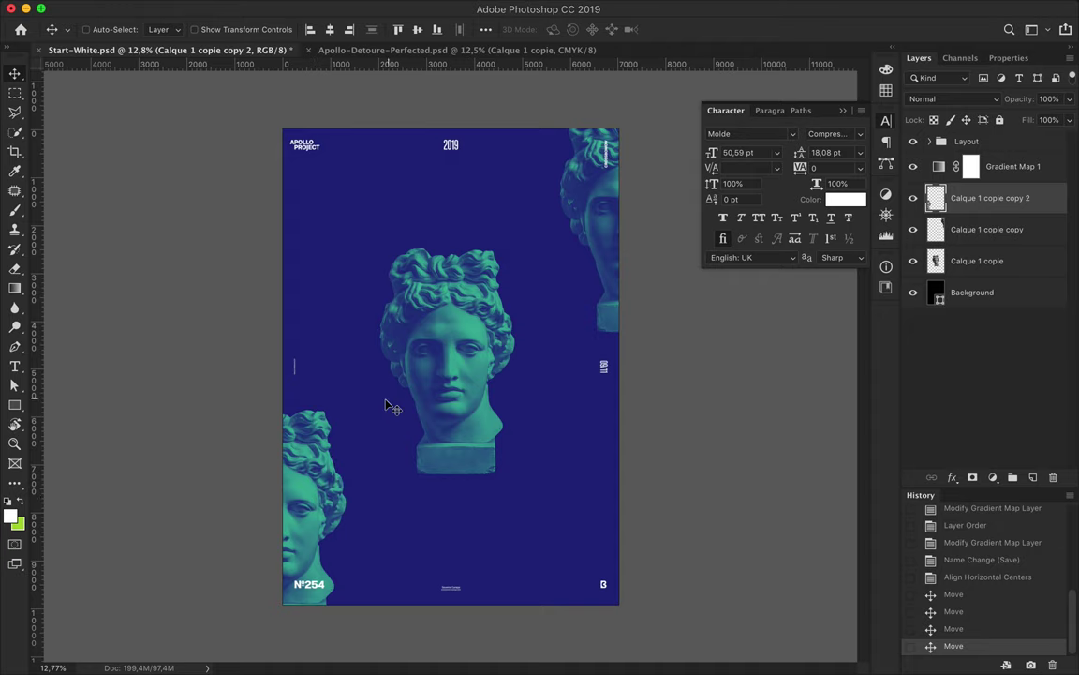
Step: Marquee a thin vertical strip through the original head's centre
{"action": "left_click", "coordinate": [450, 372]}
{"action": "key", "text": "m"}
{"action": "key", "text": "ctrl+plus"}
{"action": "left_click_drag", "start_coordinate": [444, 202], "coordinate": [445, 537]}
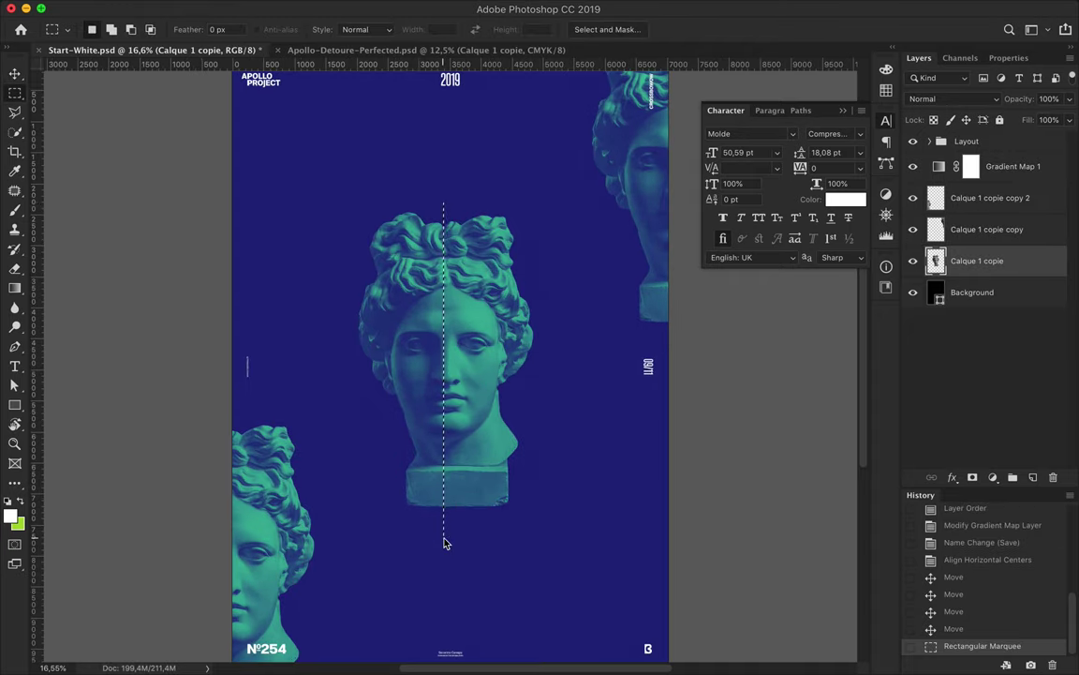
Step: Paste the head strip as a new layer, offset slightly from the face
{"action": "key", "text": "ctrl+c"}
{"action": "key", "text": "ctrl+v"}
{"action": "scroll", "coordinate": [421, 401], "scroll_direction": "up", "scroll_amount": 1}
{"action": "scroll", "coordinate": [421, 401], "scroll_direction": "up", "scroll_amount": 5}
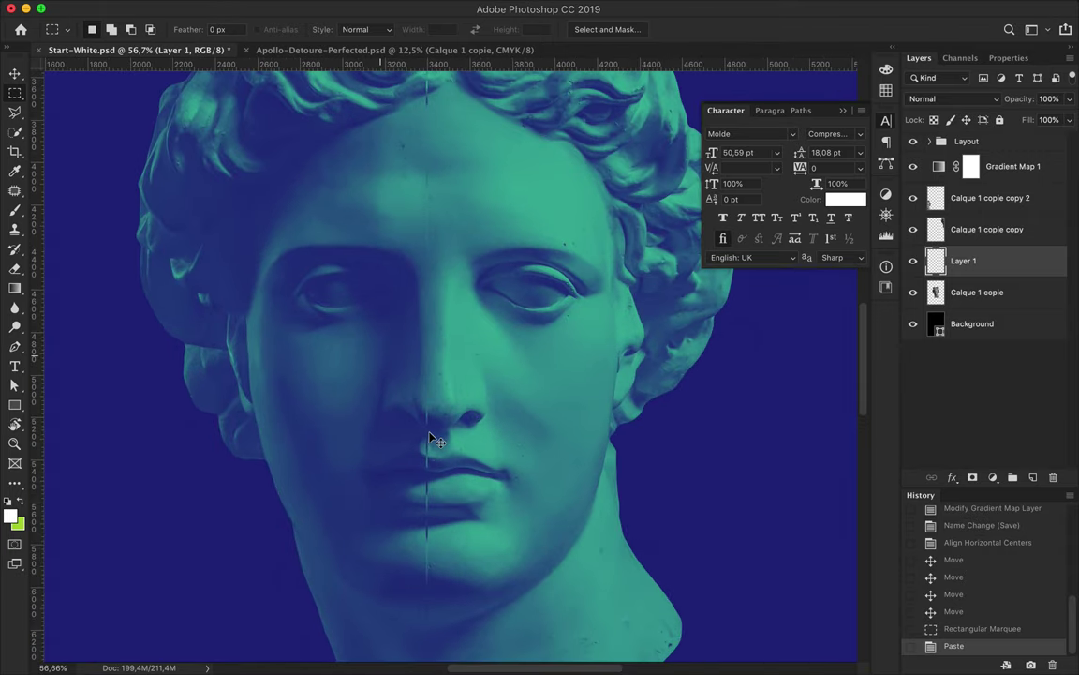
{"action": "key", "text": "v"}
{"action": "left_click_drag", "start_coordinate": [421, 434], "coordinate": [434, 418]}
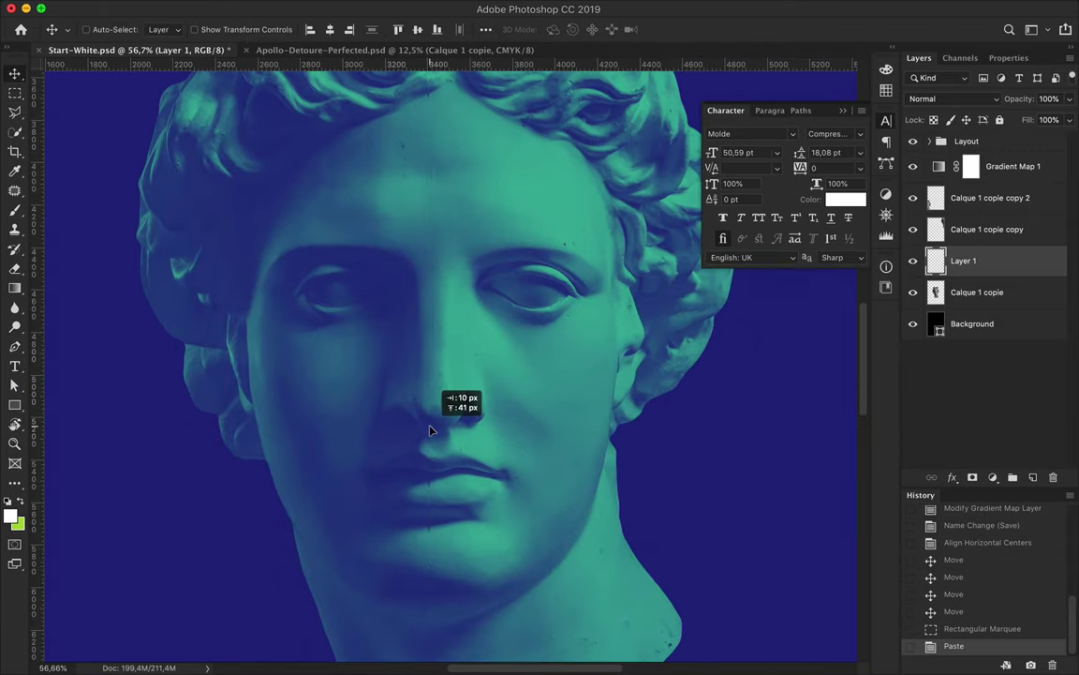
{"action": "left_click_drag", "start_coordinate": [434, 418], "coordinate": [433, 424]}
{"action": "key", "text": "ctrl+0"}
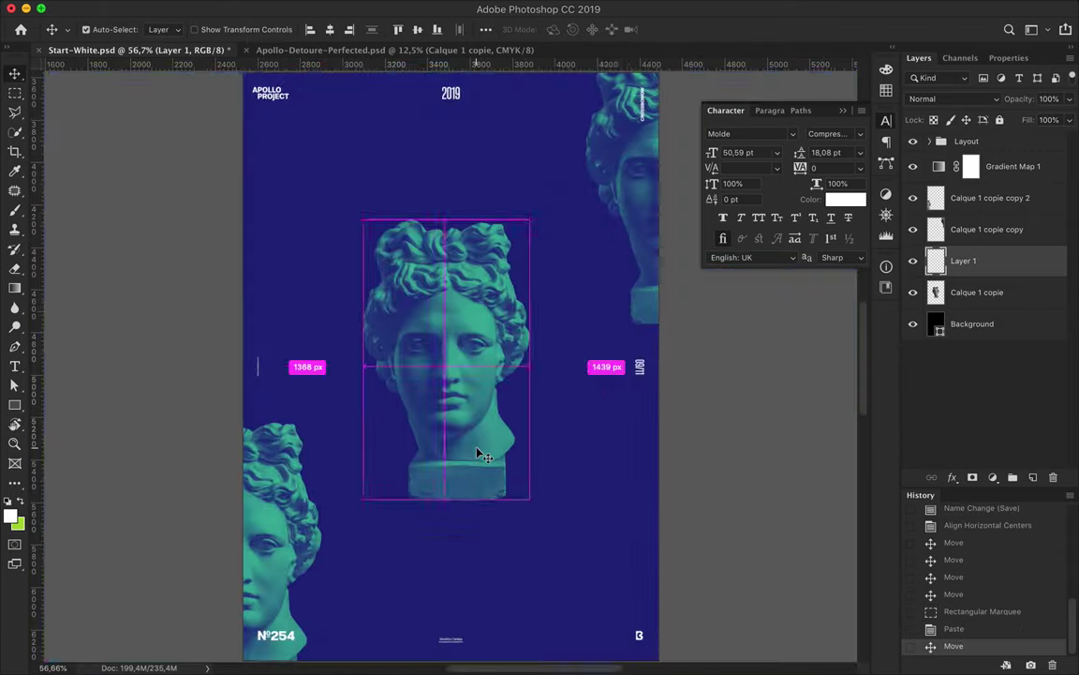
Step: Stretch the pasted strip sideways into long horizontal streaks
{"action": "key", "text": "ctrl+t"}
{"action": "left_click_drag", "start_coordinate": [513, 366], "coordinate": [683, 367]}
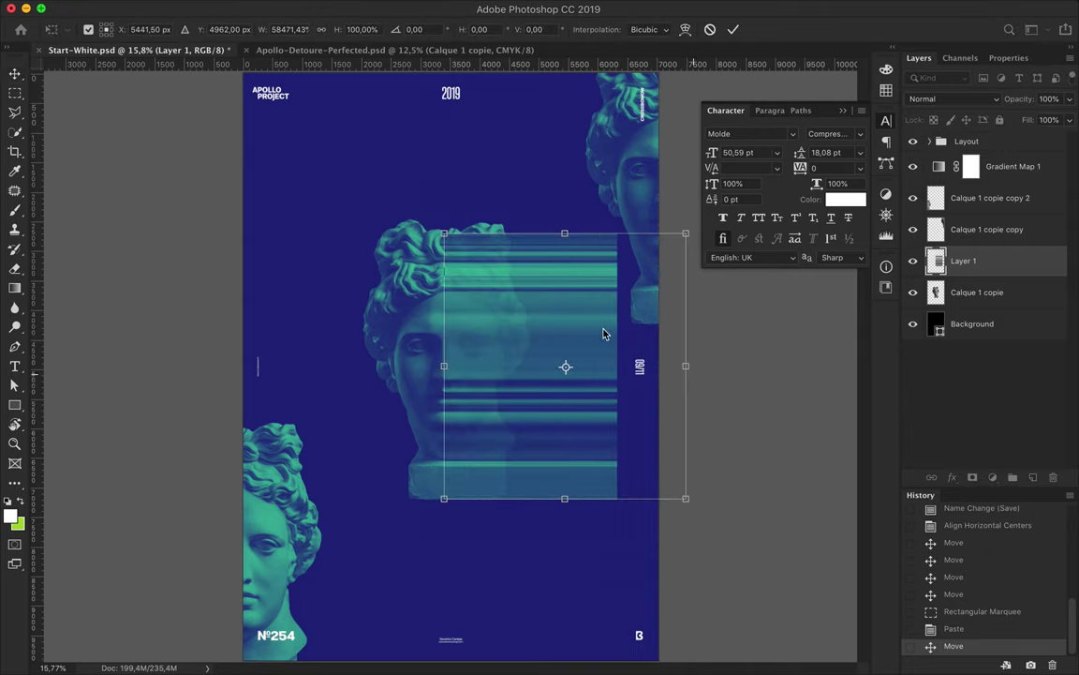
{"action": "key", "text": "Return"}
{"action": "key", "text": "ctrl+t"}
{"action": "right_click", "coordinate": [589, 362]}
{"action": "left_click", "coordinate": [618, 448]}
{"action": "key", "text": "Escape"}
Step: Skew the streaks into a diagonal band and offset a copy down-left behind the head
{"action": "key", "text": "ctrl+t"}
{"action": "right_click", "coordinate": [559, 327]}
{"action": "left_click", "coordinate": [600, 409]}
{"action": "mouse_move", "coordinate": [685, 367]}
{"action": "left_mouse_down"}
{"action": "mouse_move", "coordinate": [669, 197]}
{"action": "mouse_move", "coordinate": [684, 146]}
{"action": "left_mouse_up"}
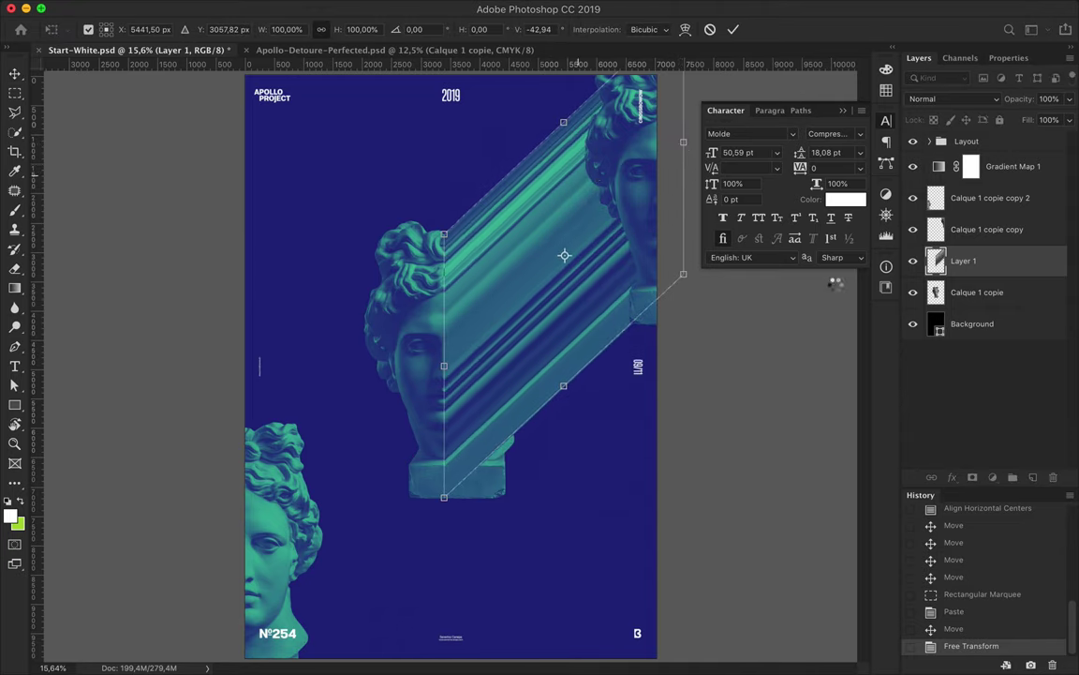
{"action": "left_click_drag", "start_coordinate": [963, 260], "coordinate": [965, 309]}
{"action": "mouse_move", "coordinate": [536, 328]}
{"action": "left_mouse_down"}
{"action": "mouse_move", "coordinate": [333, 506]}
{"action": "mouse_move", "coordinate": [280, 485]}
{"action": "left_mouse_up"}
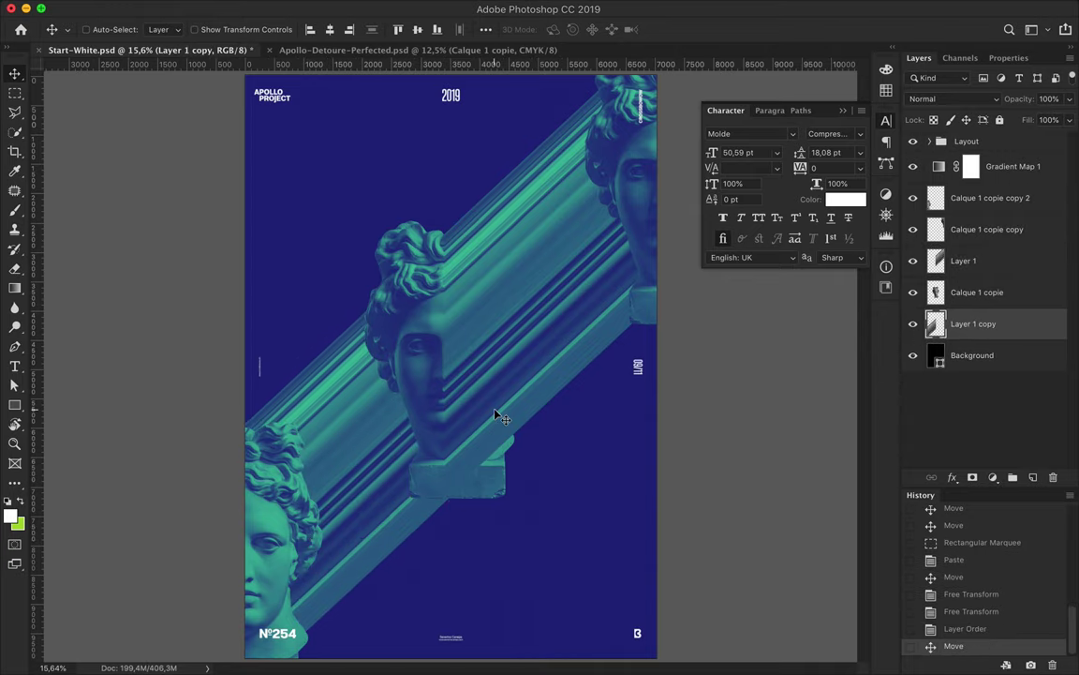
Step: Paste and stretch a thin face strip into a bar, then delete that bar
{"action": "scroll", "coordinate": [459, 366], "scroll_direction": "up", "scroll_amount": 5}
{"action": "key", "text": "m"}
{"action": "left_click_drag", "start_coordinate": [388, 333], "coordinate": [390, 338]}
{"action": "key", "text": "ctrl+c"}
{"action": "key", "text": "ctrl+v"}
{"action": "key", "text": "ctrl+t"}
{"action": "left_click_drag", "start_coordinate": [131, 317], "coordinate": [131, 328]}
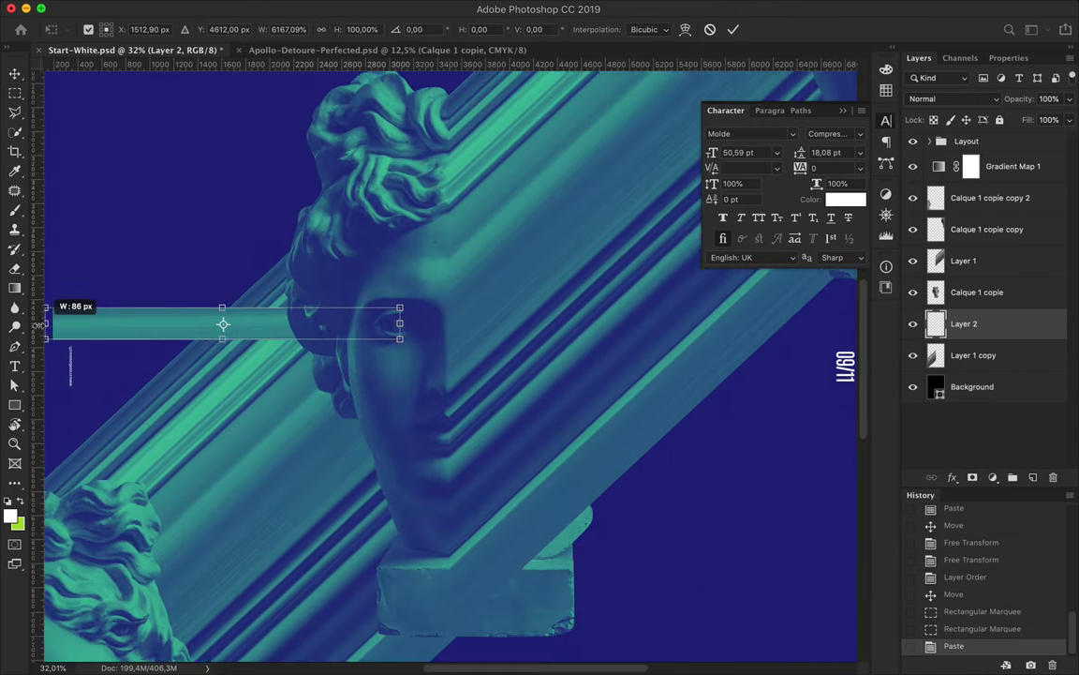
{"action": "key", "text": "Return"}
{"action": "left_click_drag", "start_coordinate": [993, 328], "coordinate": [986, 291]}
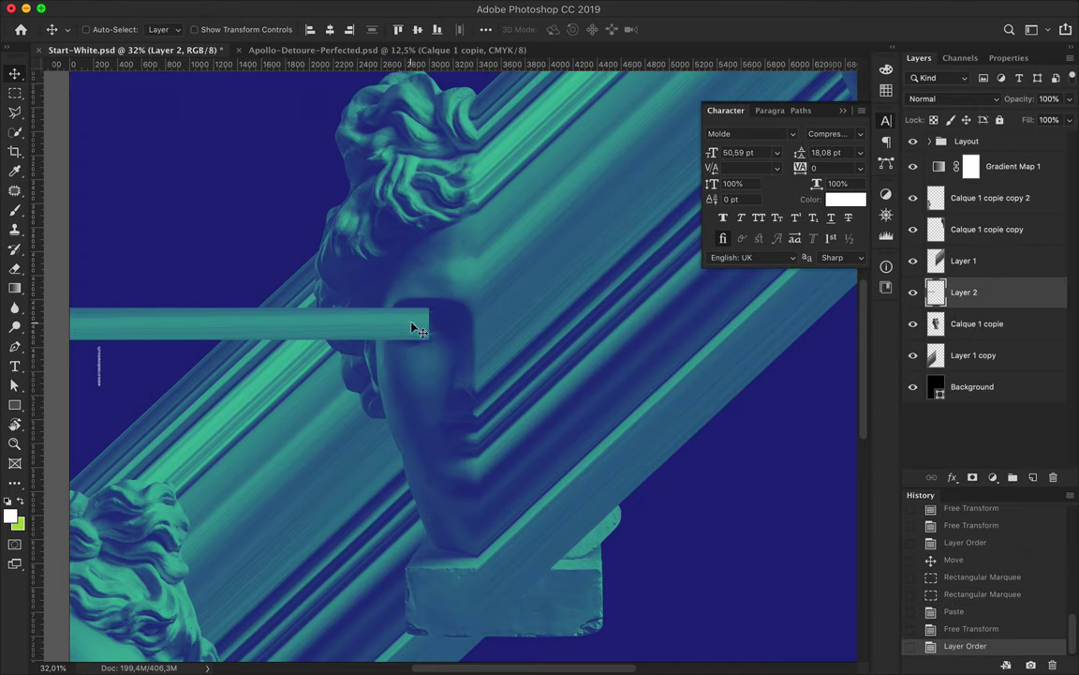
{"action": "key", "text": "BackSpace"}
Step: Copy an eye-level strip into its own layer and stretch it left
{"action": "key", "text": "m"}
{"action": "mouse_move", "coordinate": [425, 305]}
{"action": "left_mouse_down"}
{"action": "mouse_move", "coordinate": [427, 343]}
{"action": "mouse_move", "coordinate": [124, 332]}
{"action": "left_mouse_up"}
{"action": "key", "text": "ctrl+c"}
{"action": "key", "text": "ctrl+v"}
{"action": "key", "text": "ctrl+t"}
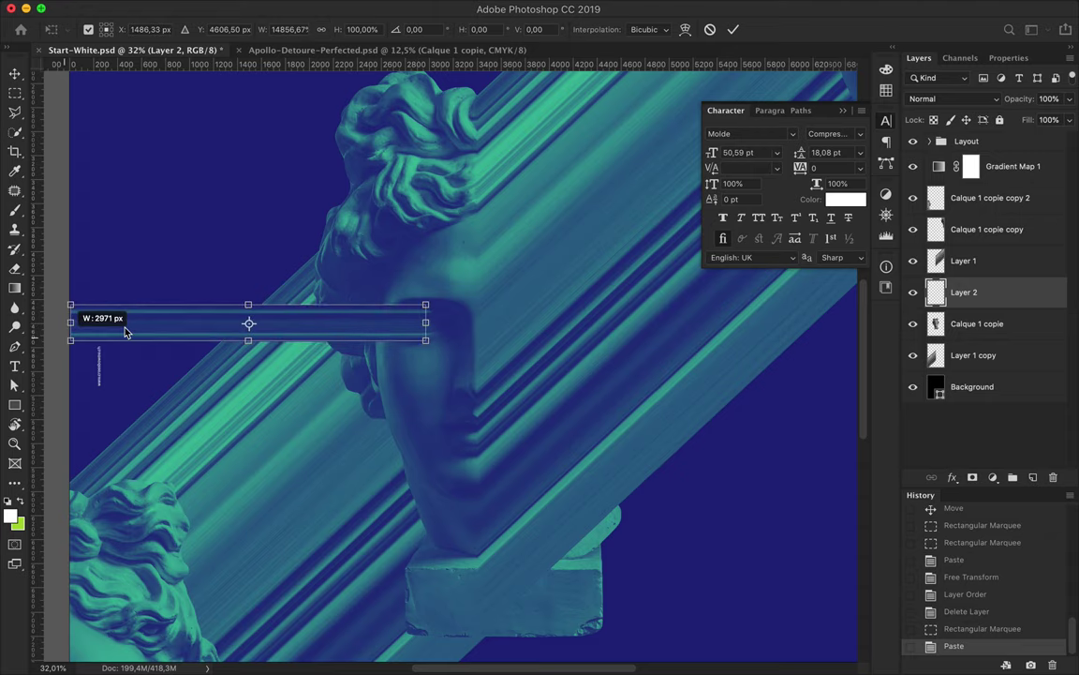
{"action": "key", "text": "Return"}
{"action": "scroll", "coordinate": [404, 330], "scroll_direction": "right", "scroll_amount": 3}
{"action": "scroll", "coordinate": [611, 489], "scroll_direction": "down", "scroll_amount": 2}
Step: Copy a thin strip from the plinth's right edge into a new layer, shifted slightly right
{"action": "key", "text": "m"}
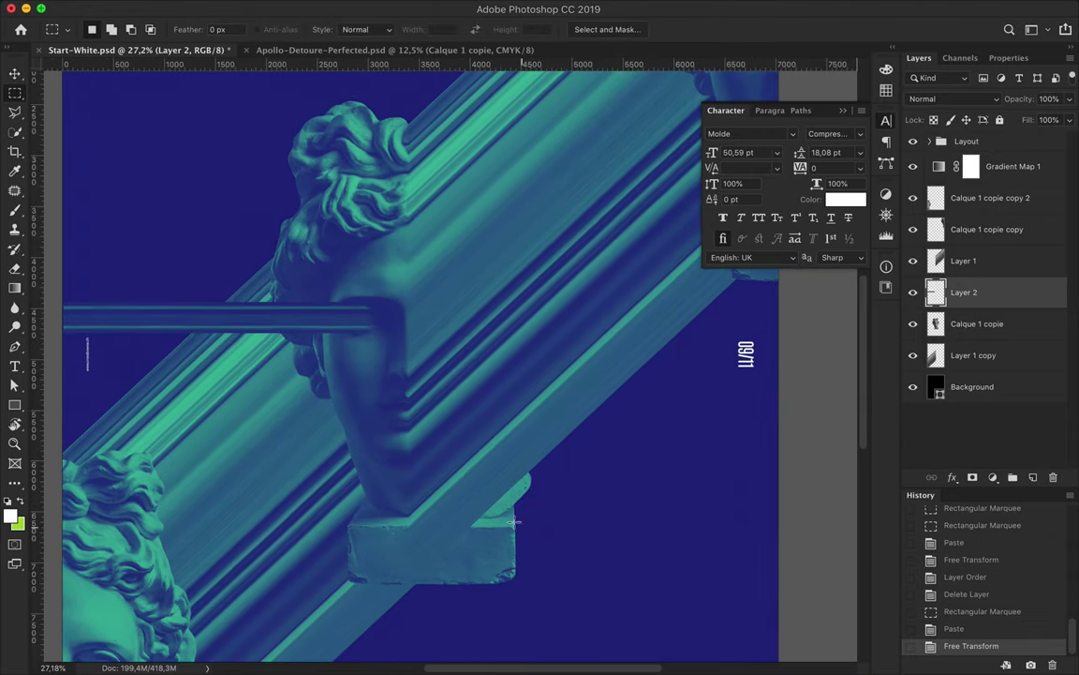
{"action": "left_click_drag", "start_coordinate": [501, 444], "coordinate": [505, 583]}
{"action": "key", "text": "ctrl+c"}
{"action": "key", "text": "Return"}
{"action": "left_click", "coordinate": [977, 323]}
{"action": "key", "text": "ctrl+c"}
{"action": "key", "text": "ctrl+v"}
{"action": "key", "text": "v"}
{"action": "left_click_drag", "start_coordinate": [500, 526], "coordinate": [507, 525]}
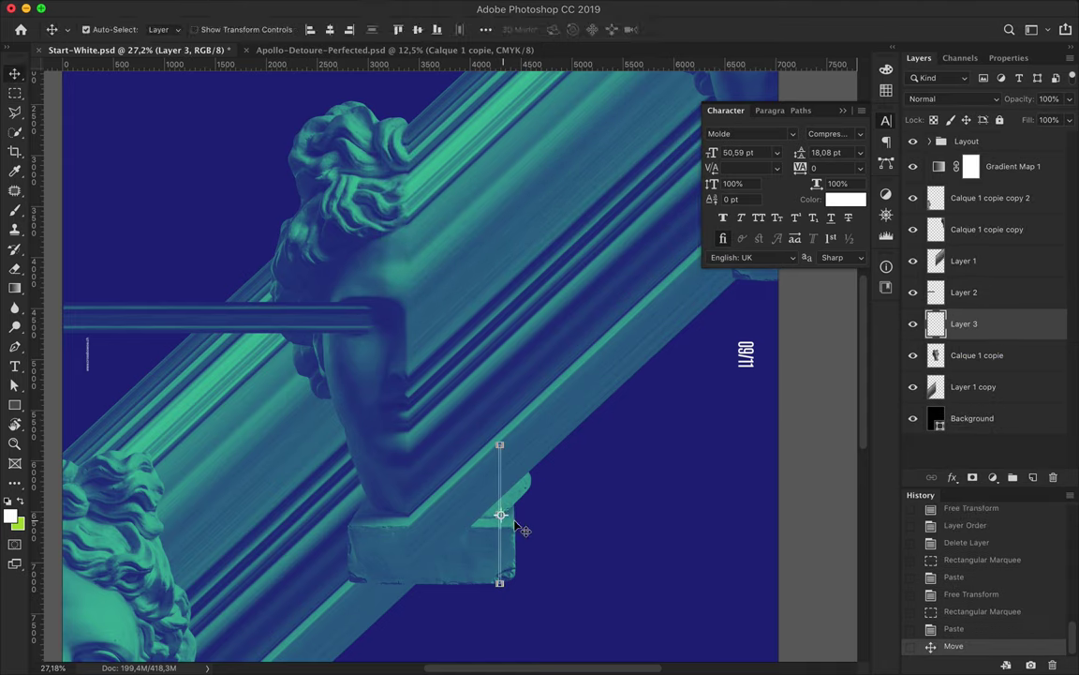
Step: Stretch the plinth strip to the right edge; move a Layer 1 copy on top with a mask
{"action": "key", "text": "ctrl+t"}
{"action": "left_click_drag", "start_coordinate": [513, 510], "coordinate": [766, 511]}
{"action": "key", "text": "Return"}
{"action": "scroll", "coordinate": [669, 534], "scroll_direction": "down", "scroll_amount": 1}
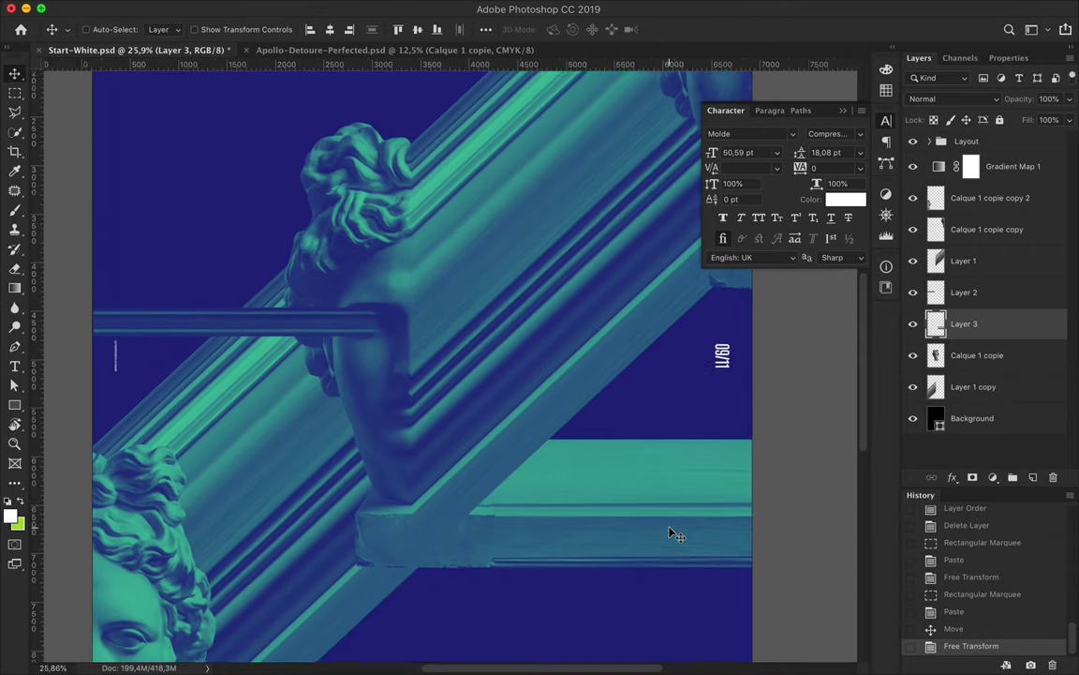
{"action": "key", "text": "ctrl+0"}
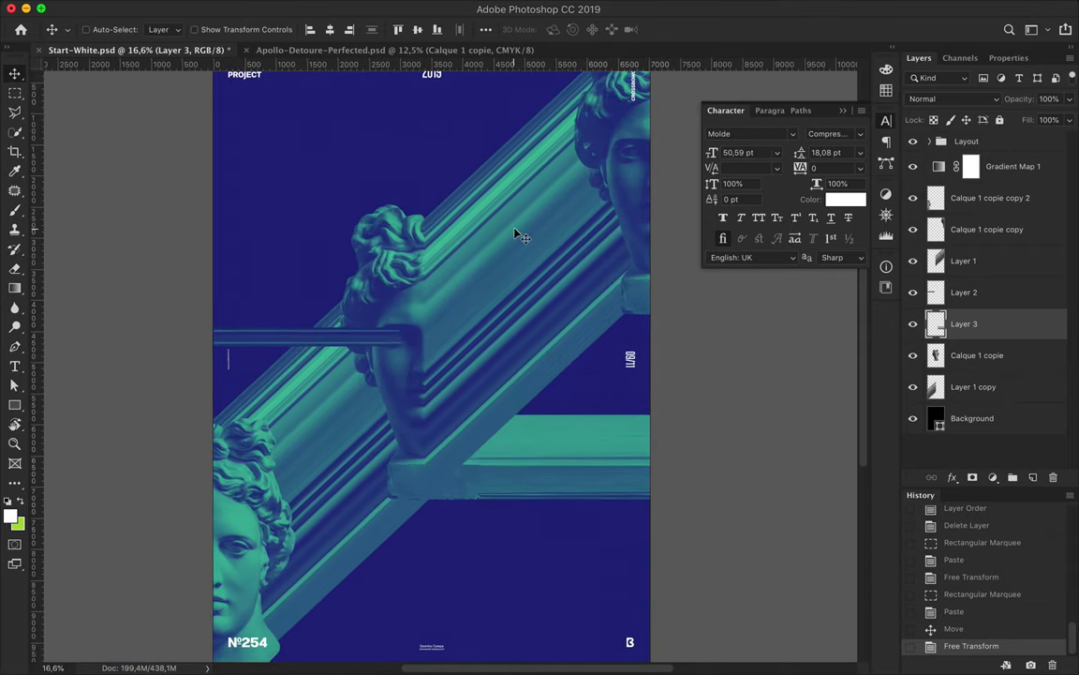
{"action": "left_click_drag", "start_coordinate": [974, 262], "coordinate": [928, 214]}
{"action": "left_click", "coordinate": [993, 478]}
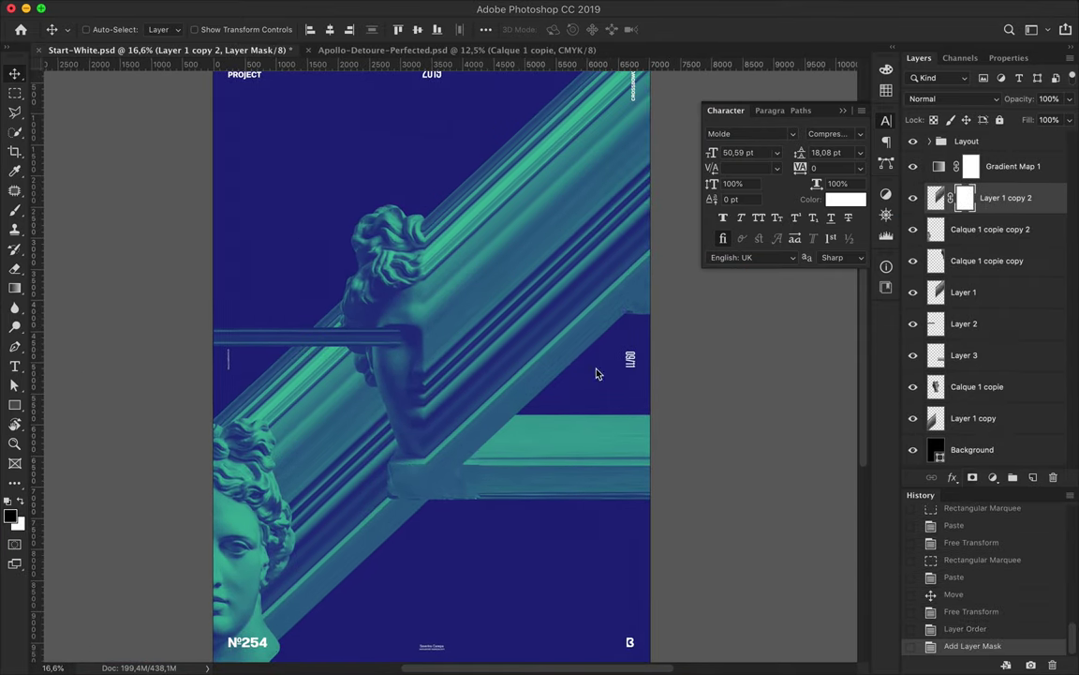
Step: Gradient the top copy's mask so the top-right statue head shows through
{"action": "scroll", "coordinate": [536, 330], "scroll_direction": "up", "scroll_amount": 3}
{"action": "key", "text": "g"}
{"action": "left_click_drag", "start_coordinate": [652, 298], "coordinate": [475, 508]}
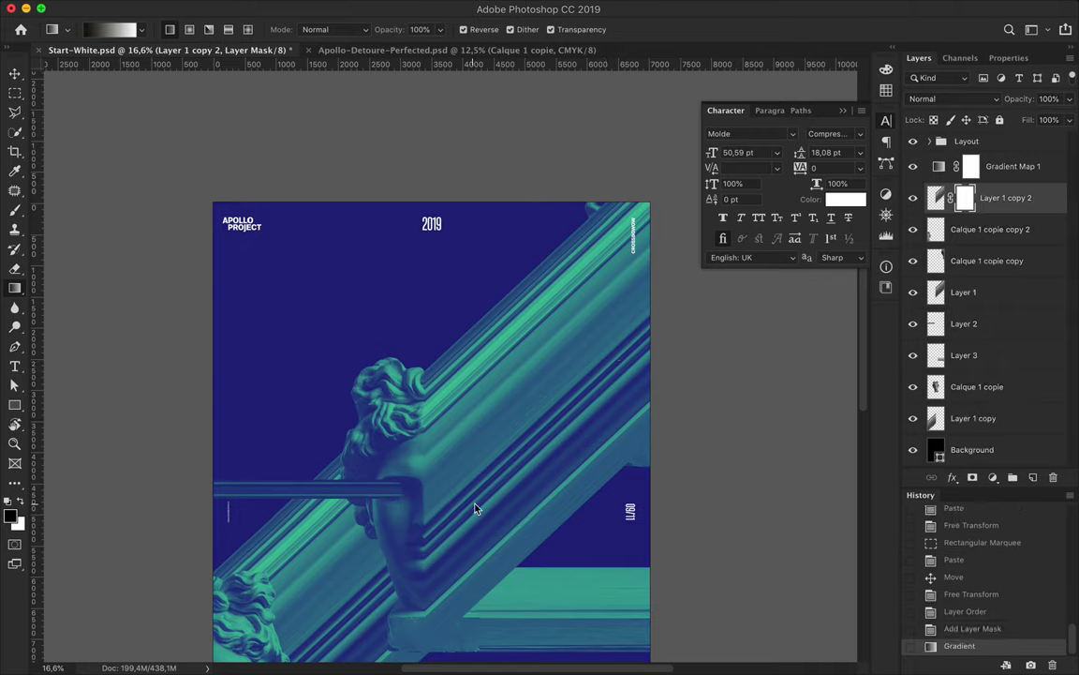
{"action": "left_click_drag", "start_coordinate": [590, 394], "coordinate": [671, 293]}
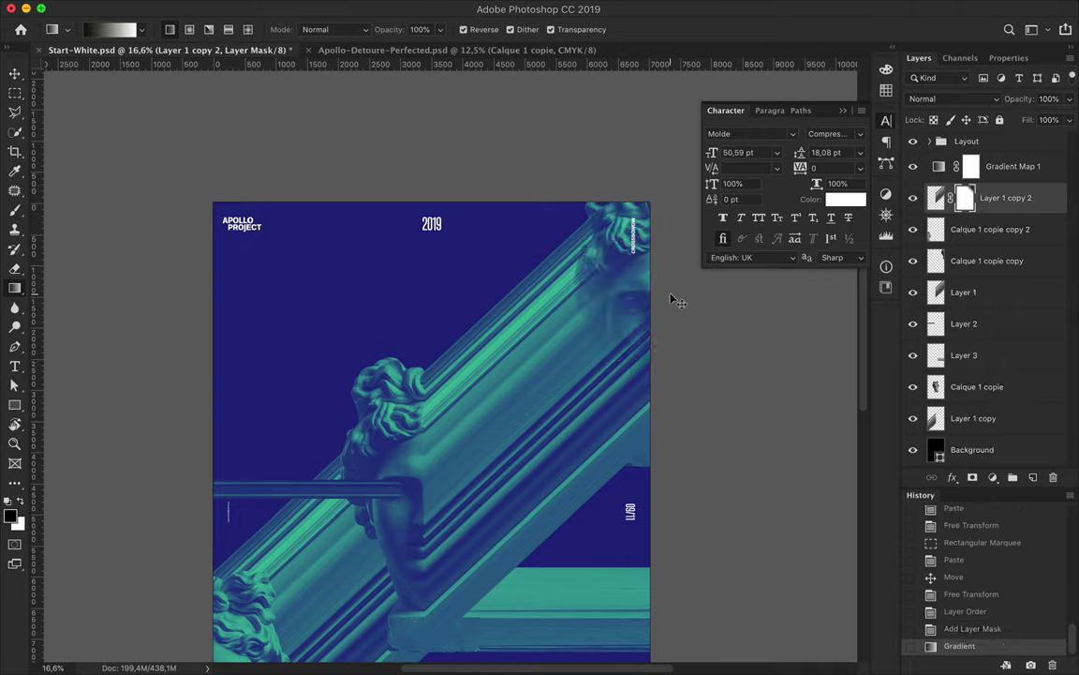
{"action": "key", "text": "ctrl+z"}
{"action": "left_click_drag", "start_coordinate": [622, 334], "coordinate": [627, 333]}
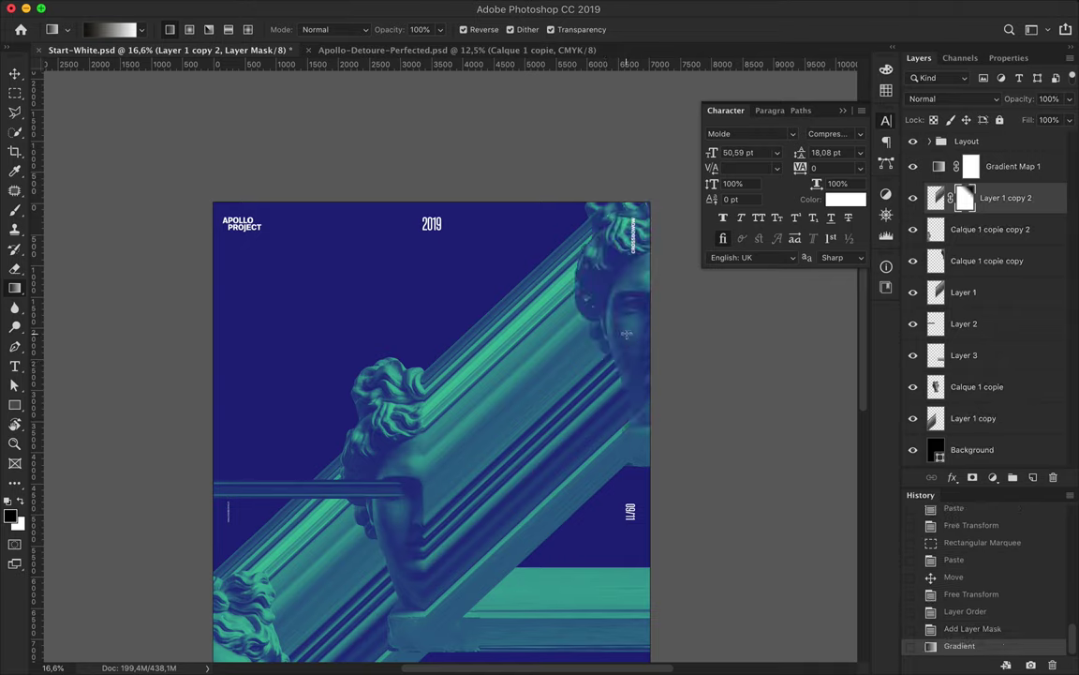
{"action": "key", "text": "ctrl+z"}
{"action": "key", "text": "ctrl+shift+z"}
{"action": "key", "text": "ctrl+z"}
{"action": "mouse_move", "coordinate": [592, 358]}
{"action": "left_mouse_down"}
{"action": "mouse_move", "coordinate": [565, 384]}
{"action": "mouse_move", "coordinate": [569, 296]}
{"action": "left_mouse_up"}
Step: Move Layer 1 copy 3 below copy 2 and gradient-mask it to reveal the lower-left face
{"action": "key", "text": "v"}
{"action": "scroll", "coordinate": [677, 393], "scroll_direction": "down", "scroll_amount": 3}
{"action": "scroll", "coordinate": [512, 361], "scroll_direction": "down", "scroll_amount": 3}
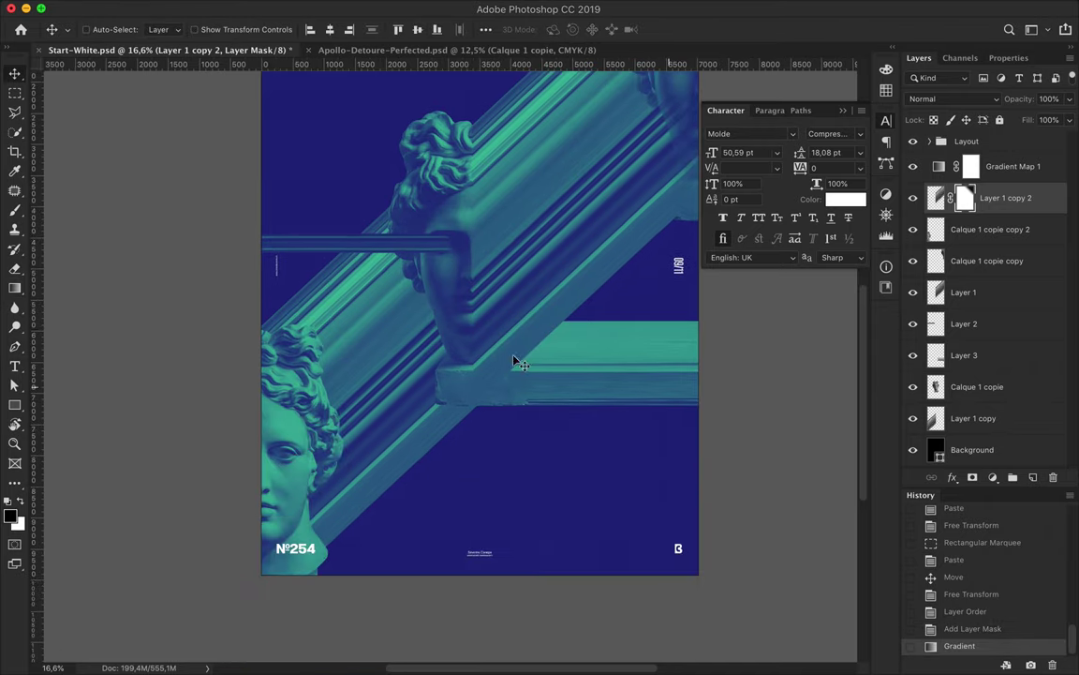
{"action": "left_click", "coordinate": [957, 422]}
{"action": "left_click_drag", "start_coordinate": [957, 421], "coordinate": [963, 234]}
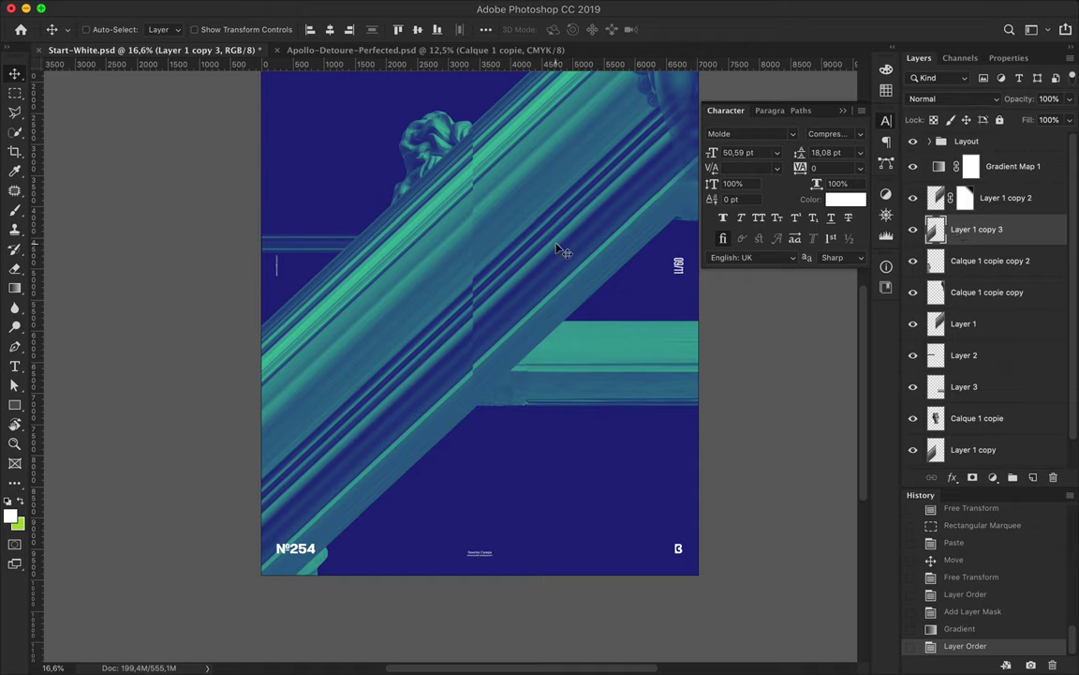
{"action": "left_click", "coordinate": [972, 477]}
{"action": "key", "text": "g"}
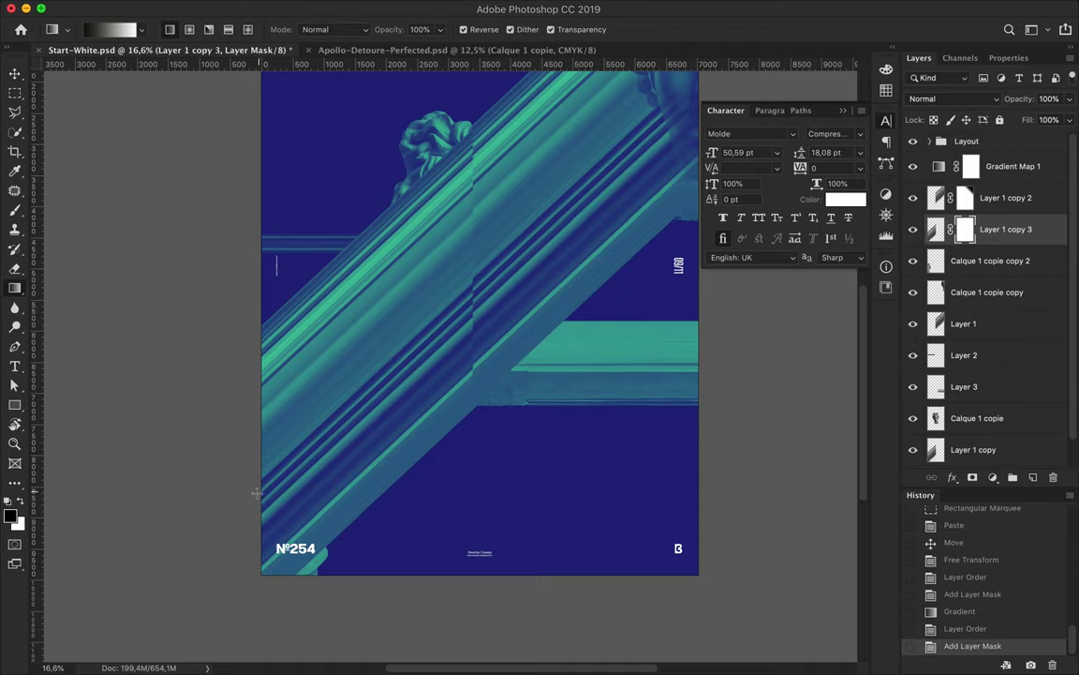
{"action": "left_click_drag", "start_coordinate": [428, 312], "coordinate": [426, 312]}
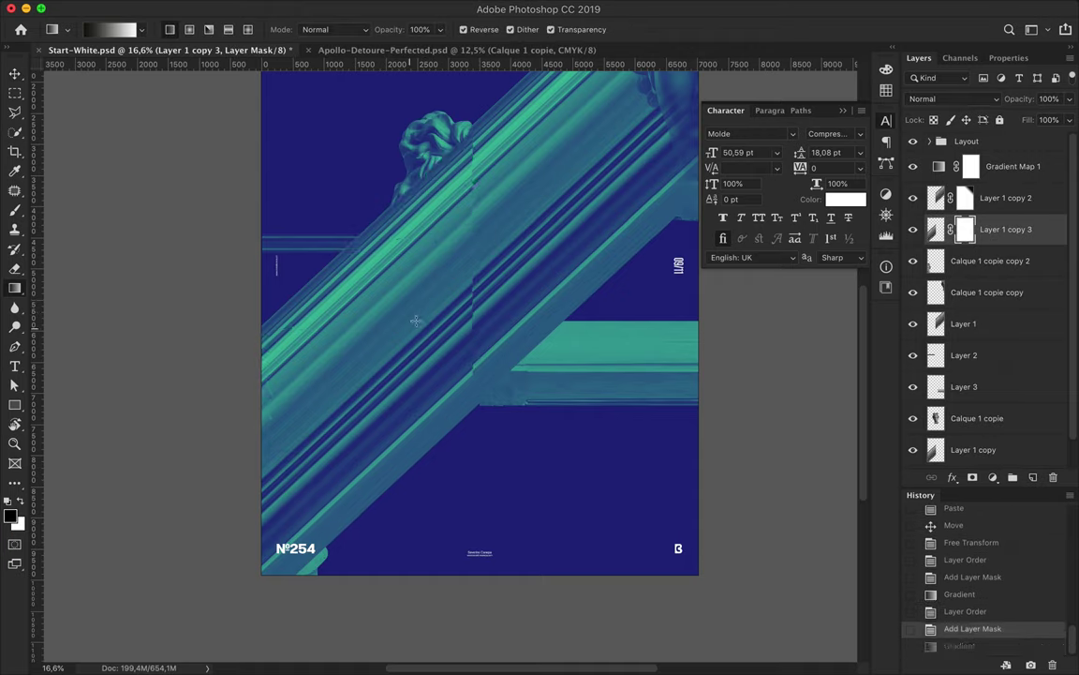
{"action": "left_click_drag", "start_coordinate": [412, 323], "coordinate": [345, 393]}
Step: Move both streak layers below Calque 1 copie
{"action": "key", "text": "v"}
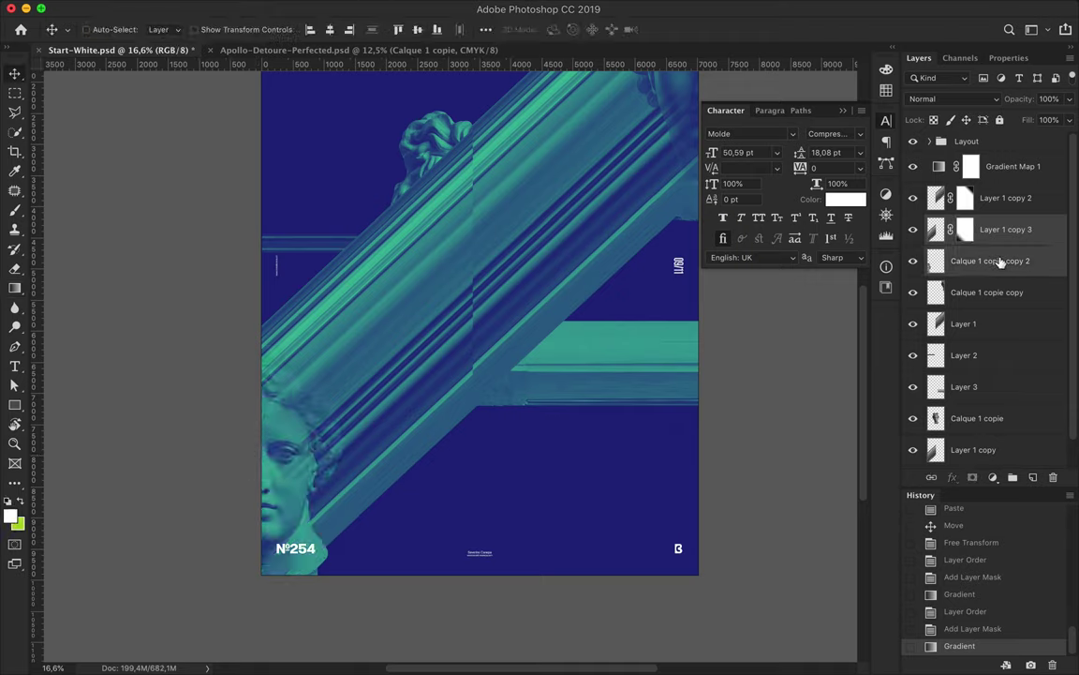
{"action": "left_click_drag", "start_coordinate": [1001, 263], "coordinate": [991, 434]}
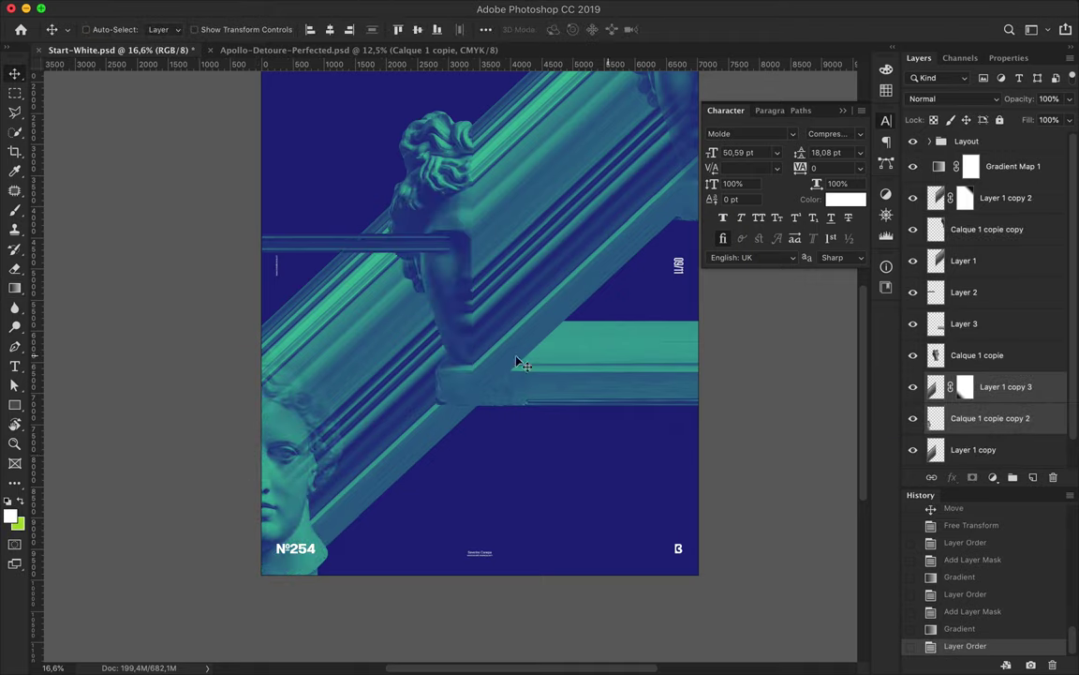
{"action": "scroll", "coordinate": [446, 365], "scroll_direction": "down", "scroll_amount": 1}
Step: Skew the thin upper bar upward about 46 degrees
{"action": "left_click", "coordinate": [405, 352]}
{"action": "key", "text": "ctrl+t"}
{"action": "right_click", "coordinate": [281, 345]}
{"action": "left_click", "coordinate": [323, 404]}
{"action": "left_click_drag", "start_coordinate": [265, 347], "coordinate": [262, 188]}
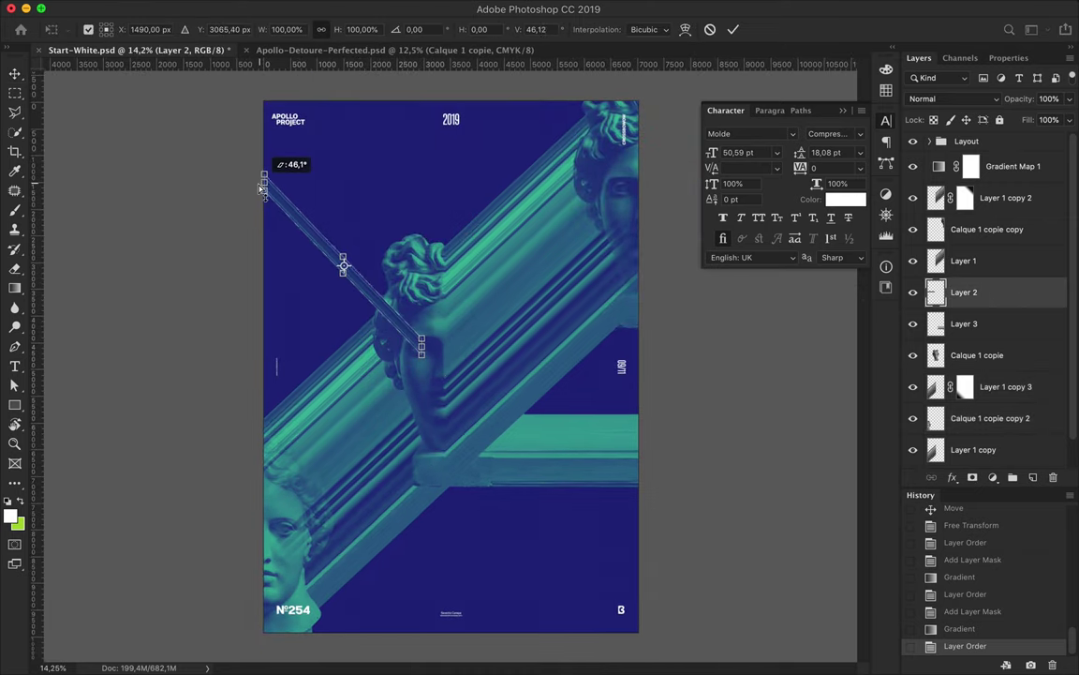
{"action": "key", "text": "Return"}
Step: Skew the lower teal bar down toward the bottom-right corner, completing the X
{"action": "left_click", "coordinate": [581, 464]}
{"action": "key", "text": "ctrl+t"}
{"action": "right_click", "coordinate": [613, 456]}
{"action": "left_click", "coordinate": [639, 504]}
{"action": "left_click_drag", "start_coordinate": [645, 450], "coordinate": [653, 613]}
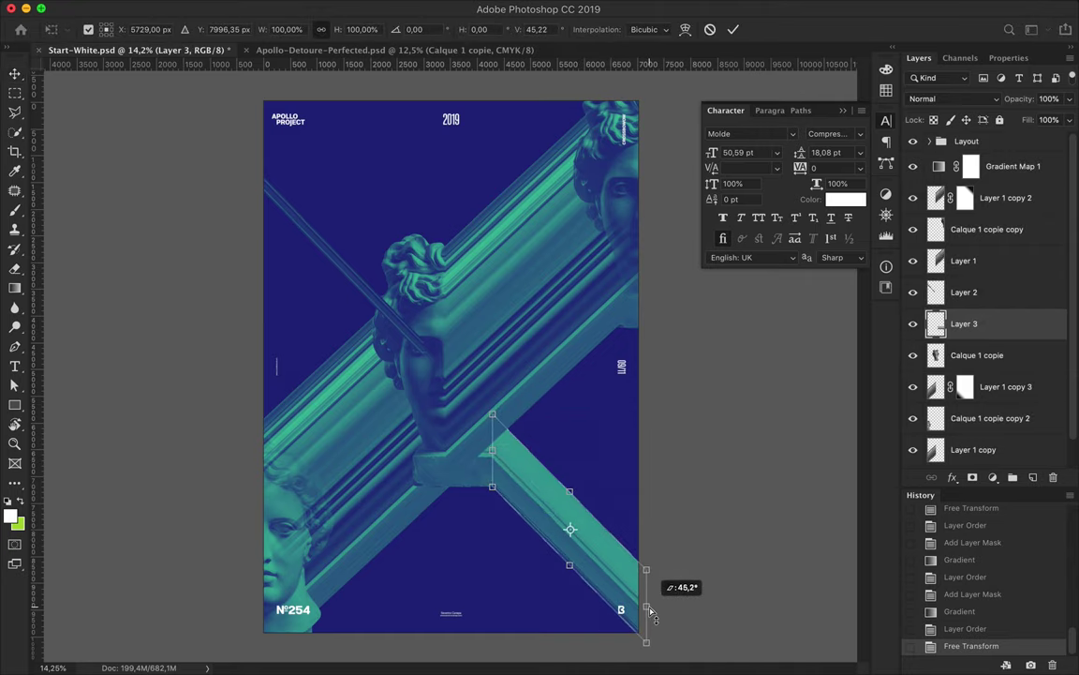
{"action": "key", "text": "Return"}
Step: Start a new text layer near the top of the poster
{"action": "scroll", "coordinate": [433, 306], "scroll_direction": "up", "scroll_amount": 1}
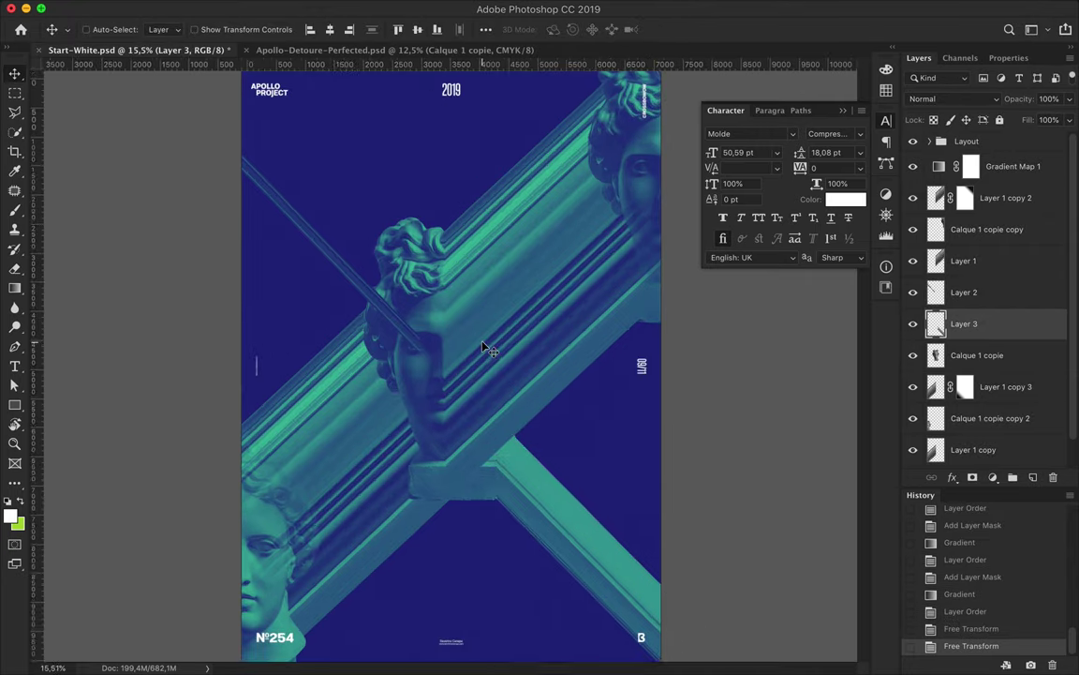
{"action": "key", "text": "t"}
{"action": "left_click", "coordinate": [373, 187]}
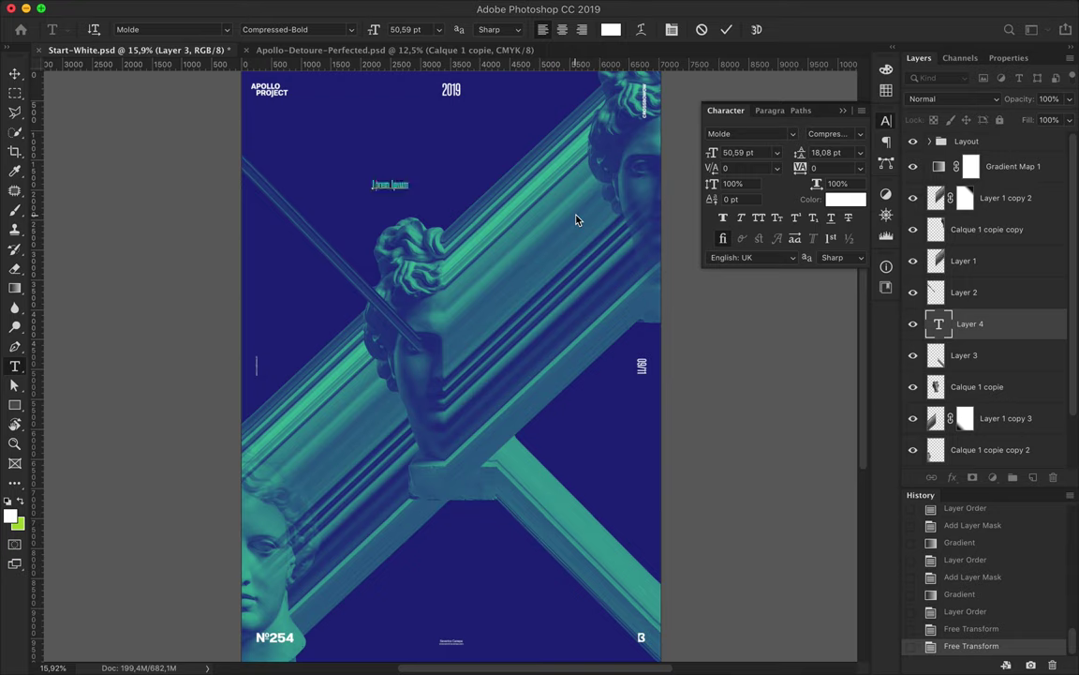
Step: Commit the APOLLO text, move it to the top of the stack, and enlarge it
{"action": "left_click", "coordinate": [981, 325]}
{"action": "mouse_move", "coordinate": [1020, 345]}
{"action": "left_mouse_down"}
{"action": "mouse_move", "coordinate": [985, 152]}
{"action": "mouse_move", "coordinate": [1021, 164]}
{"action": "left_mouse_up"}
{"action": "key", "text": "ctrl+t"}
{"action": "mouse_move", "coordinate": [392, 184]}
{"action": "left_mouse_down"}
{"action": "mouse_move", "coordinate": [491, 195]}
{"action": "mouse_move", "coordinate": [437, 100]}
{"action": "left_mouse_up"}
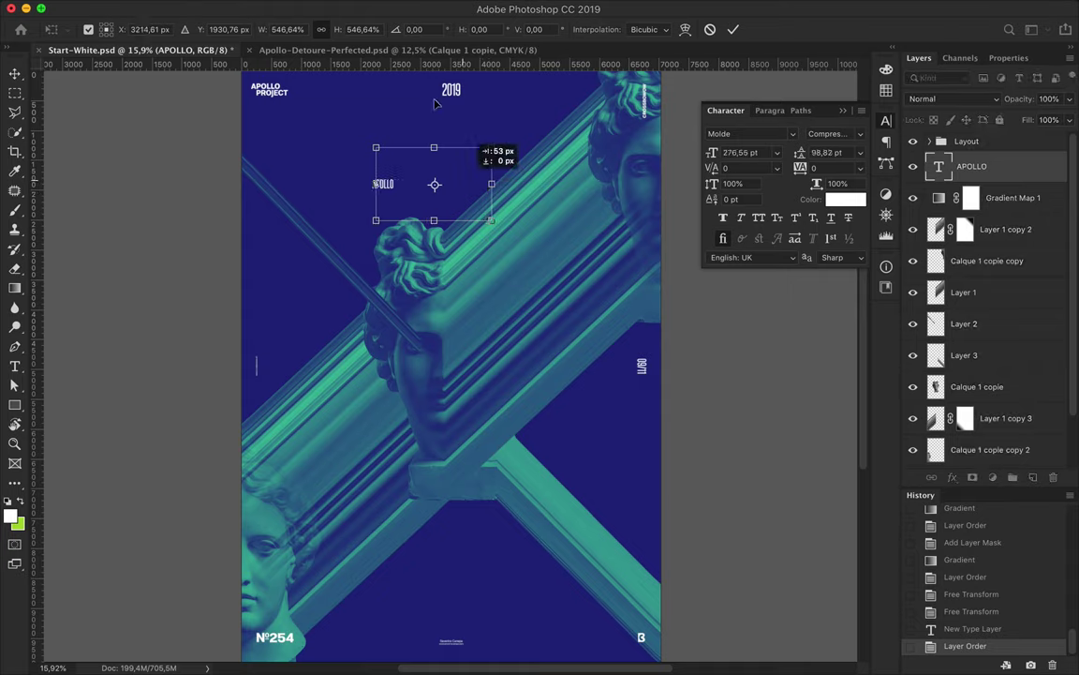
{"action": "key", "text": "Return"}
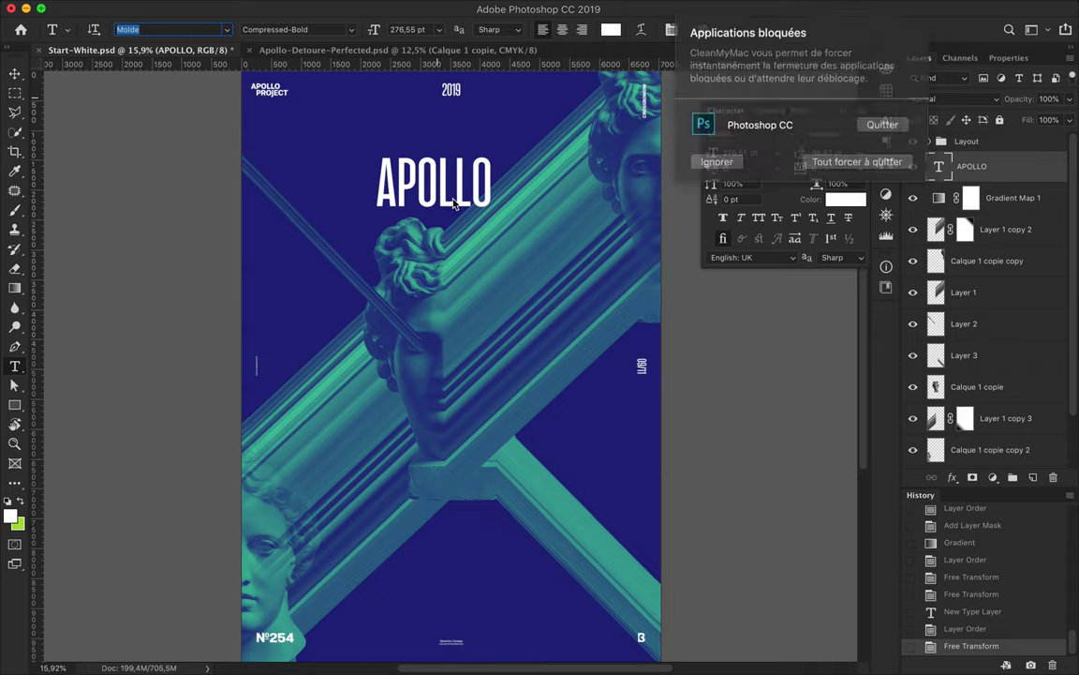
Step: Delete a stray Lorem Ipsum text layer and centre APOLLO horizontally on the poster
{"action": "left_click", "coordinate": [645, 143]}
{"action": "key", "text": "ctrl+Return"}
{"action": "key", "text": "v"}
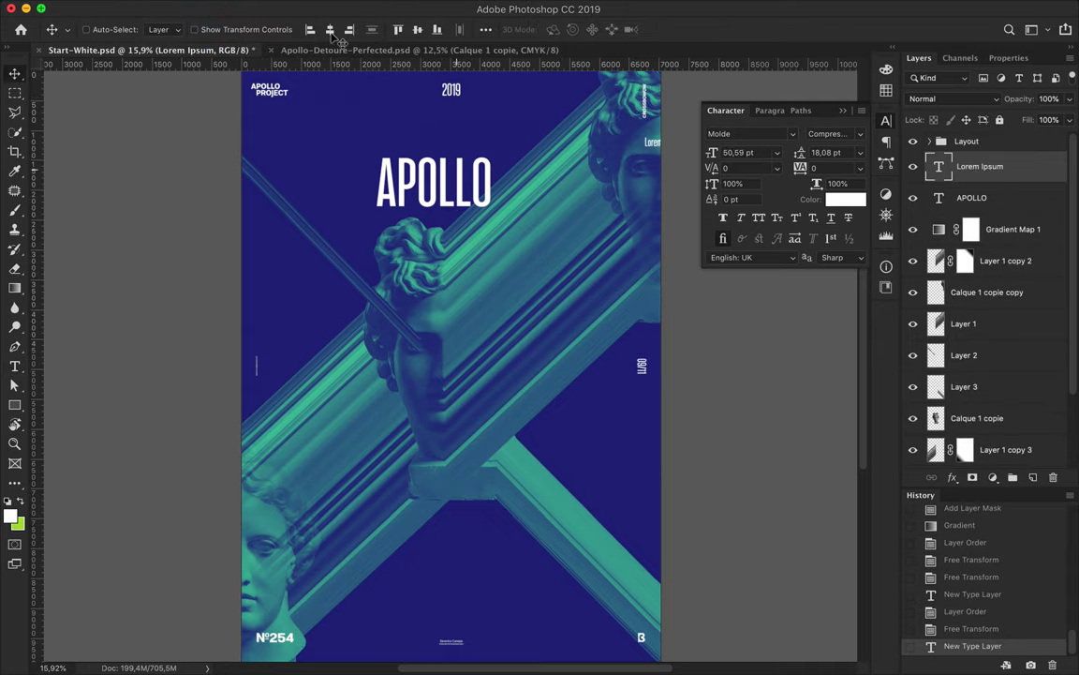
{"action": "left_click", "coordinate": [331, 29]}
{"action": "key", "text": "Delete"}
{"action": "left_click", "coordinate": [653, 232]}
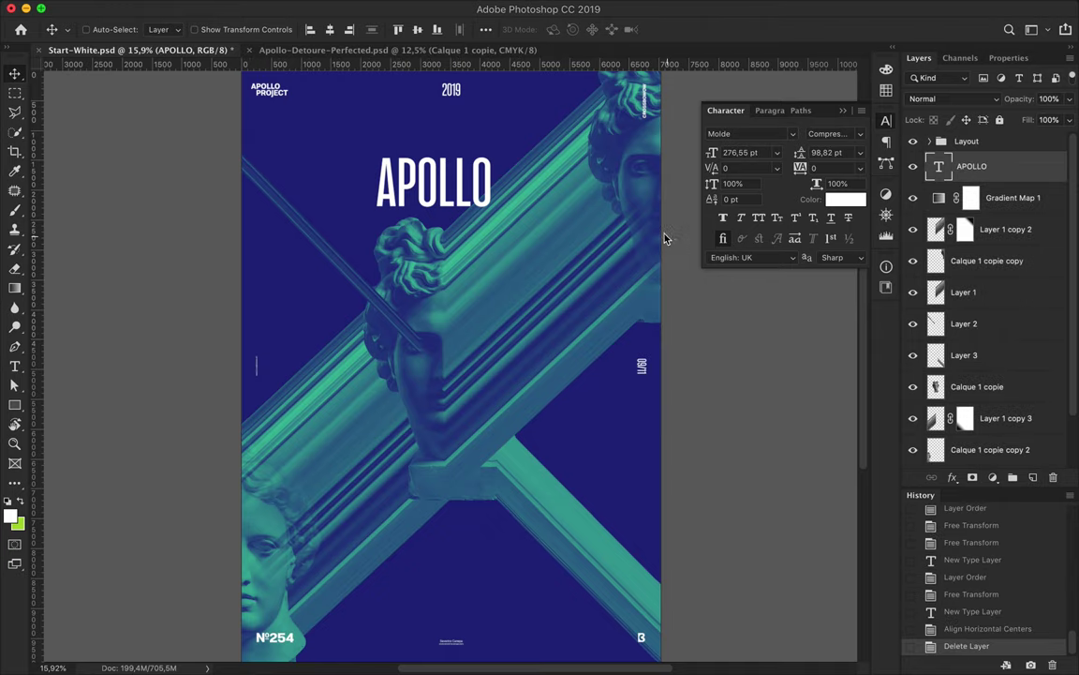
{"action": "left_click", "coordinate": [331, 29]}
Step: Give the APOLLO title a dark blue drop shadow
{"action": "double_click", "coordinate": [1019, 170]}
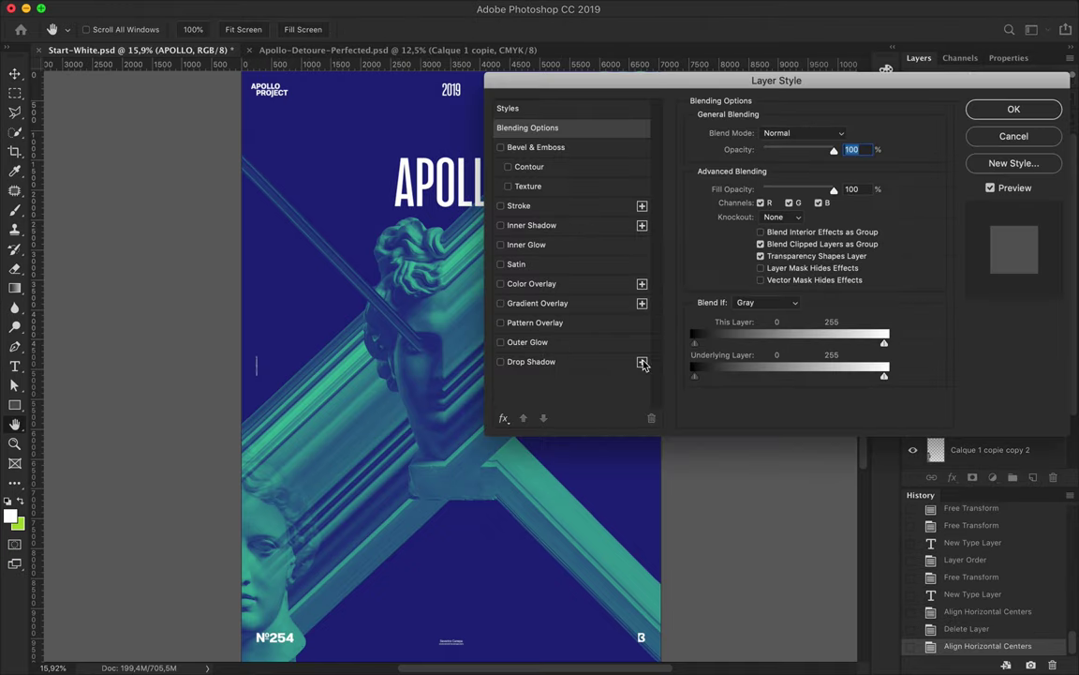
{"action": "left_click", "coordinate": [571, 367]}
{"action": "left_click", "coordinate": [840, 137]}
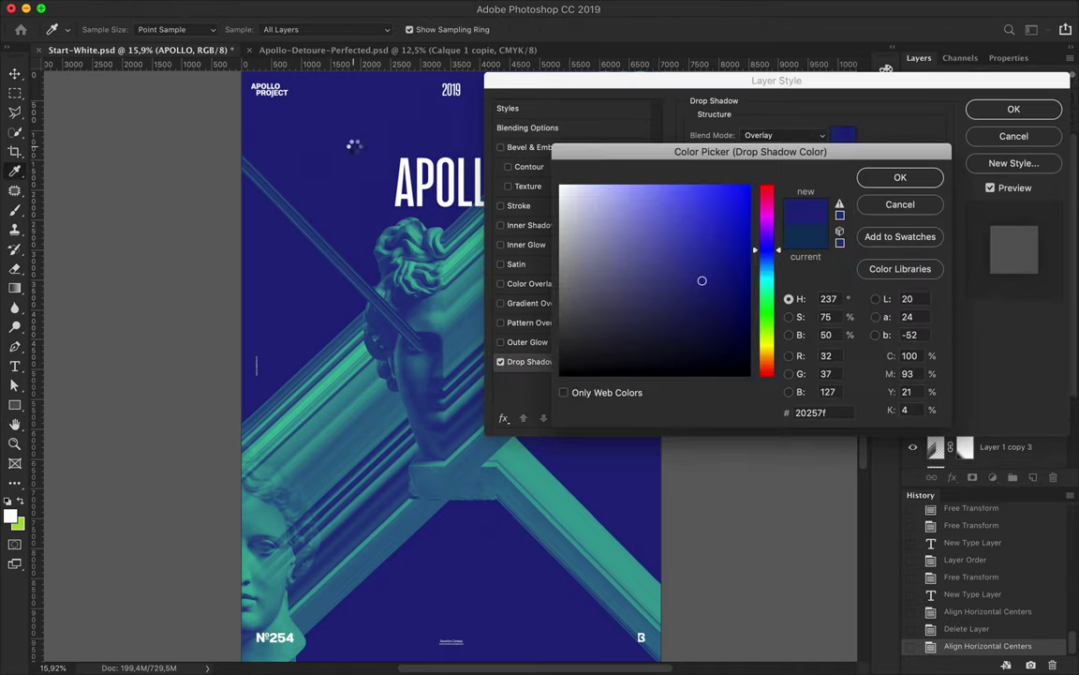
{"action": "left_click", "coordinate": [921, 181]}
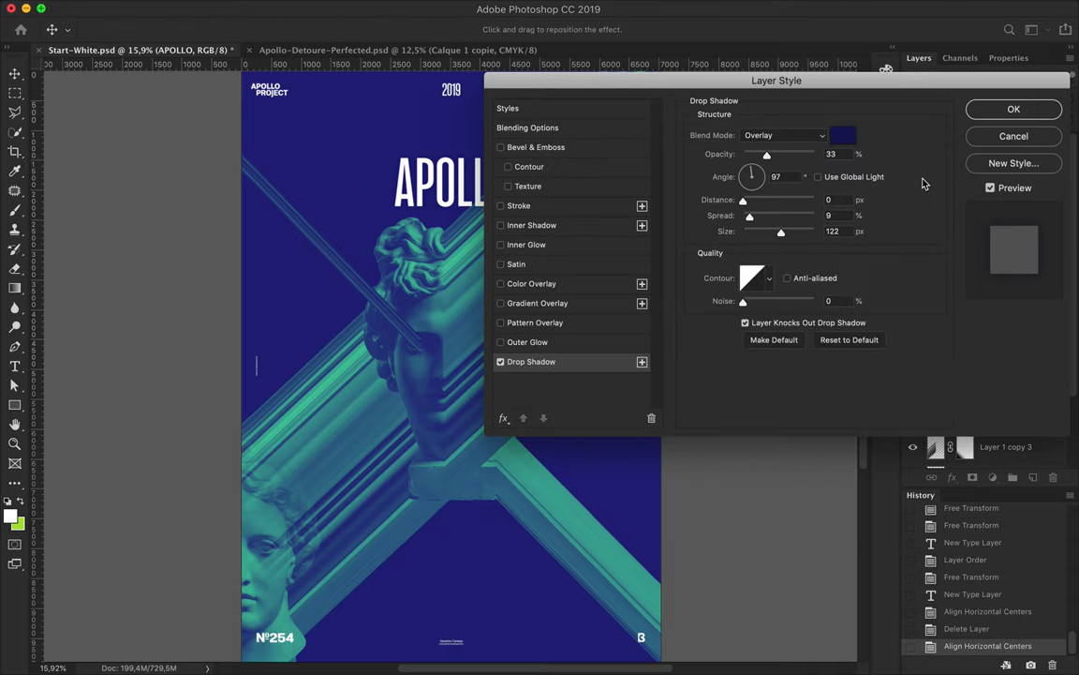
{"action": "left_click", "coordinate": [1000, 115]}
Step: Copy APOLLO down near the bottom, retype it as 365°, and centre it horizontally
{"action": "left_click_drag", "start_coordinate": [467, 184], "coordinate": [466, 556]}
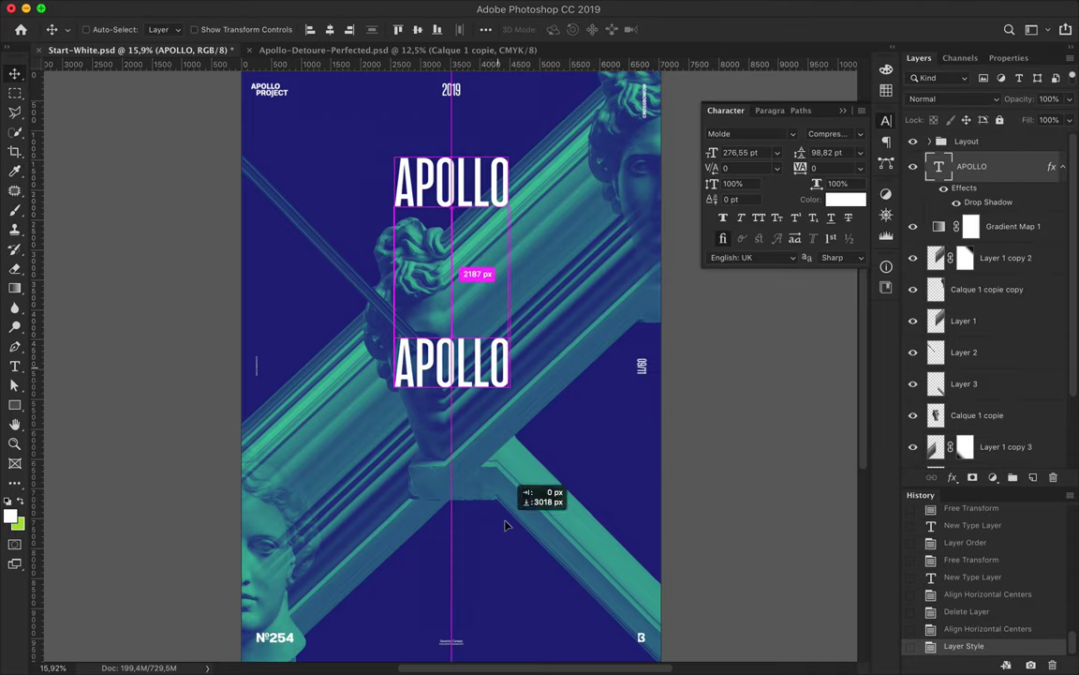
{"action": "key", "text": "t"}
{"action": "double_click", "coordinate": [467, 555]}
{"action": "type", "text": "365°"}
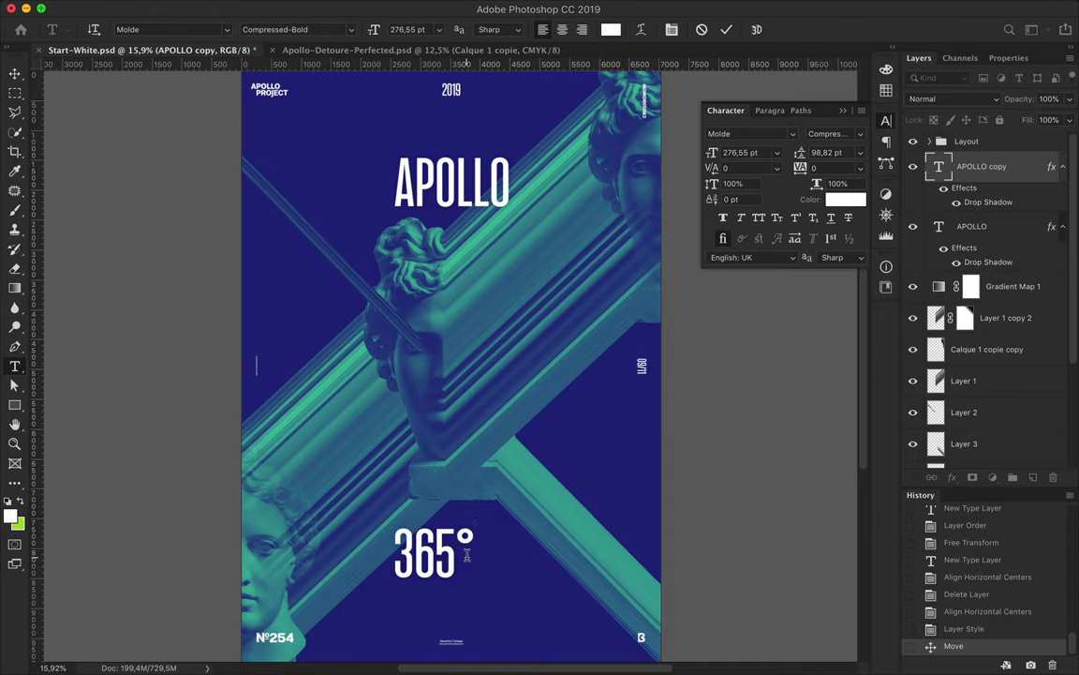
{"action": "key", "text": "ctrl+Return"}
{"action": "key", "text": "v"}
{"action": "left_click", "coordinate": [329, 29]}
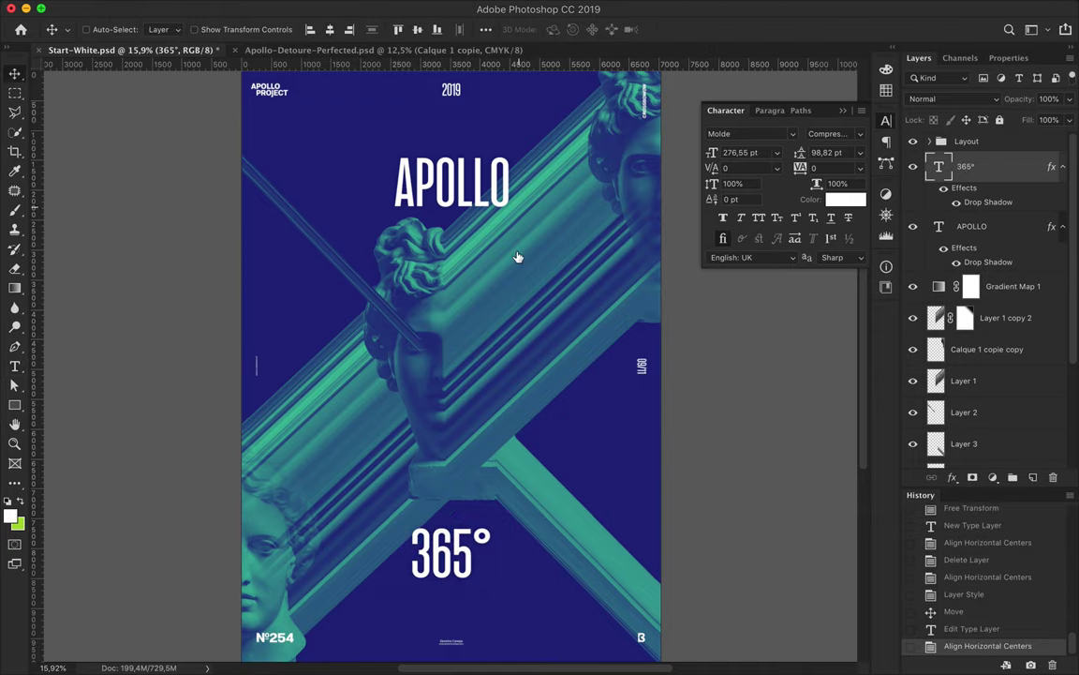
{"action": "scroll", "coordinate": [518, 257], "scroll_direction": "left", "scroll_amount": 1}
{"action": "scroll", "coordinate": [1008, 403], "scroll_direction": "down", "scroll_amount": 5}
{"action": "left_click", "coordinate": [1018, 451]}
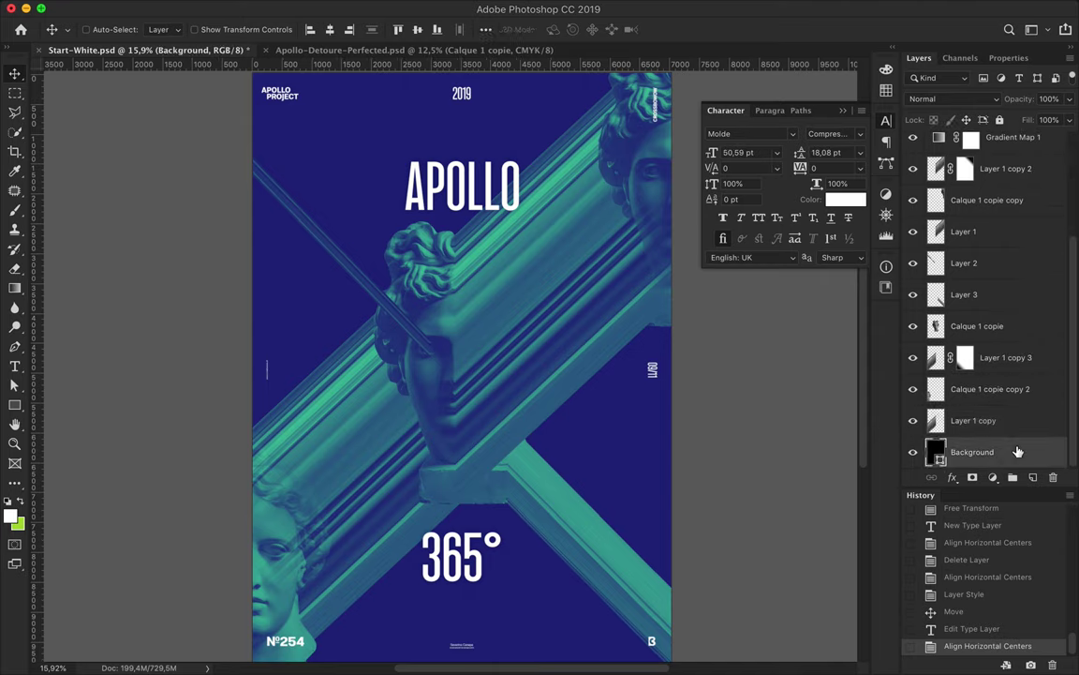
Step: Draw a green-filled circle near the top of the poster
{"action": "key", "text": "u"}
{"action": "right_click", "coordinate": [14, 405]}
{"action": "left_click", "coordinate": [75, 391]}
{"action": "left_click_drag", "start_coordinate": [462, 91], "coordinate": [607, 236]}
{"action": "key", "text": "v"}
{"action": "key", "text": "a"}
{"action": "left_click", "coordinate": [223, 29]}
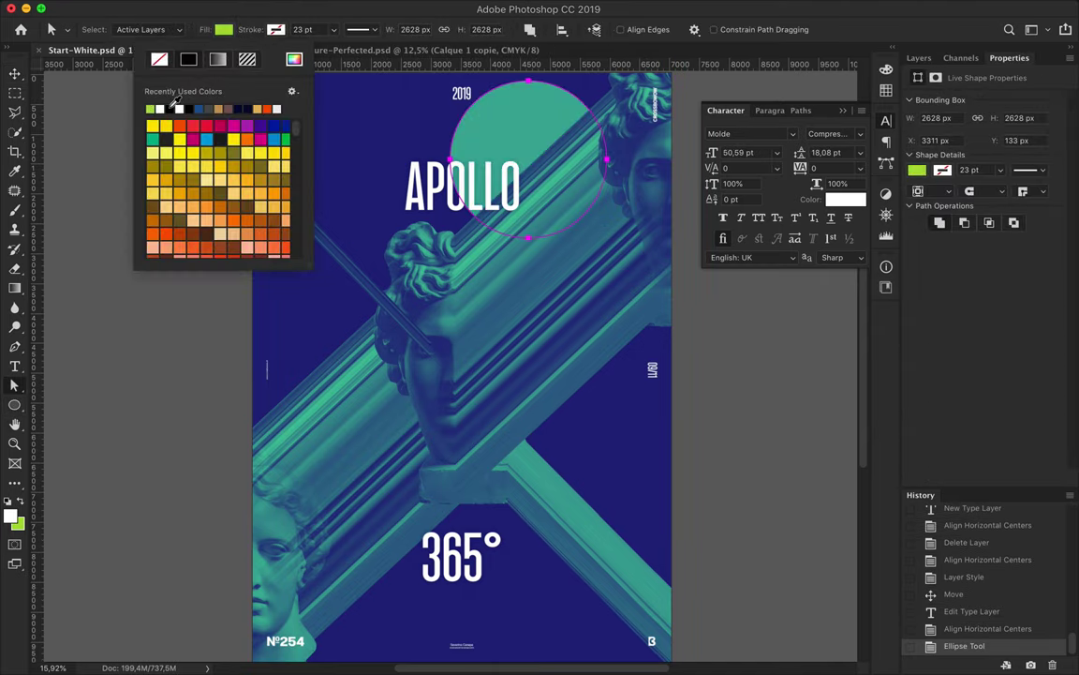
{"action": "left_click", "coordinate": [161, 108]}
{"action": "key", "text": "Return"}
Step: Make the circle's fill faint and enlarge it to about 284% at the top right
{"action": "left_click", "coordinate": [919, 57]}
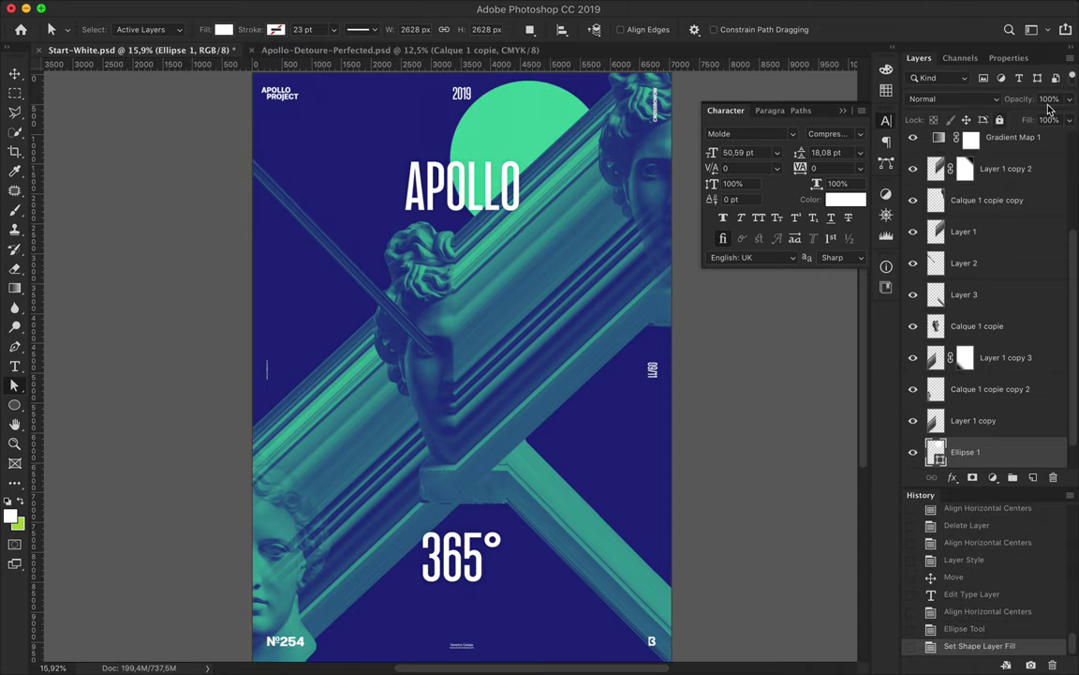
{"action": "left_click", "coordinate": [1069, 120]}
{"action": "left_click_drag", "start_coordinate": [1045, 139], "coordinate": [1012, 140]}
{"action": "key", "text": "v"}
{"action": "left_click_drag", "start_coordinate": [523, 146], "coordinate": [565, 97]}
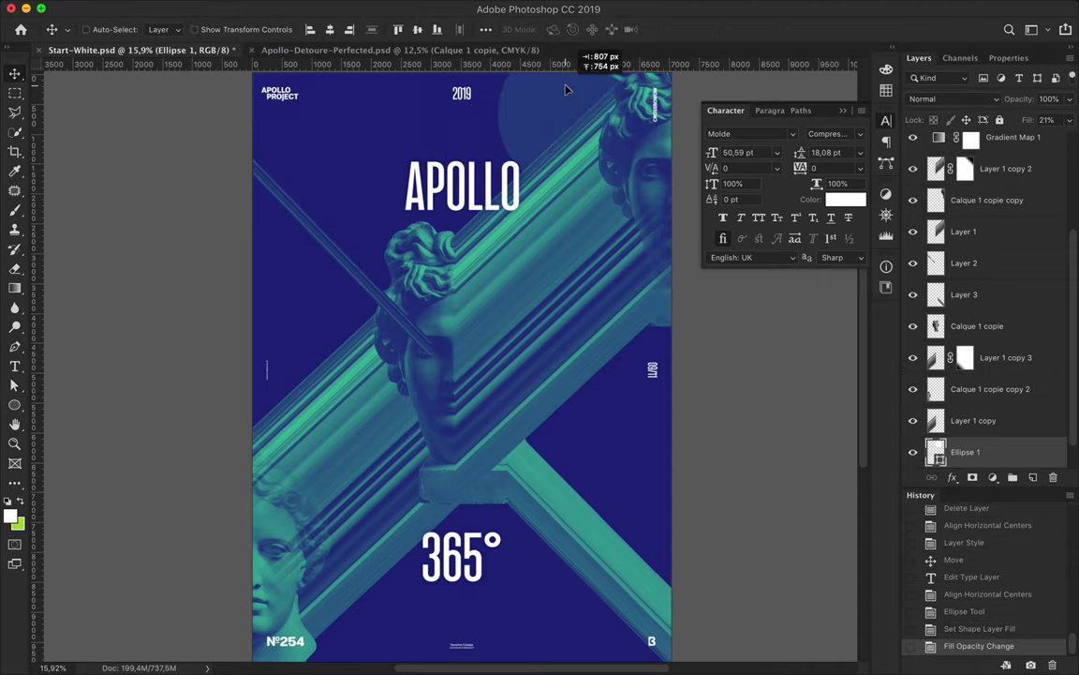
{"action": "key", "text": "ctrl+t"}
{"action": "left_click_drag", "start_coordinate": [577, 206], "coordinate": [613, 142]}
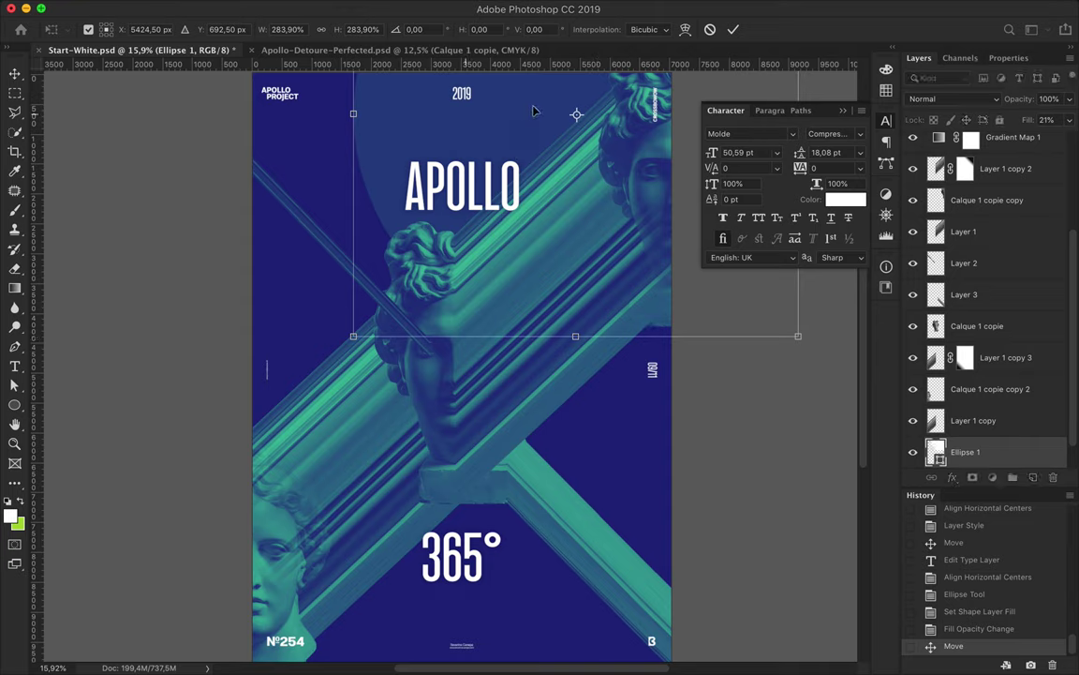
{"action": "left_click_drag", "start_coordinate": [613, 142], "coordinate": [504, 100]}
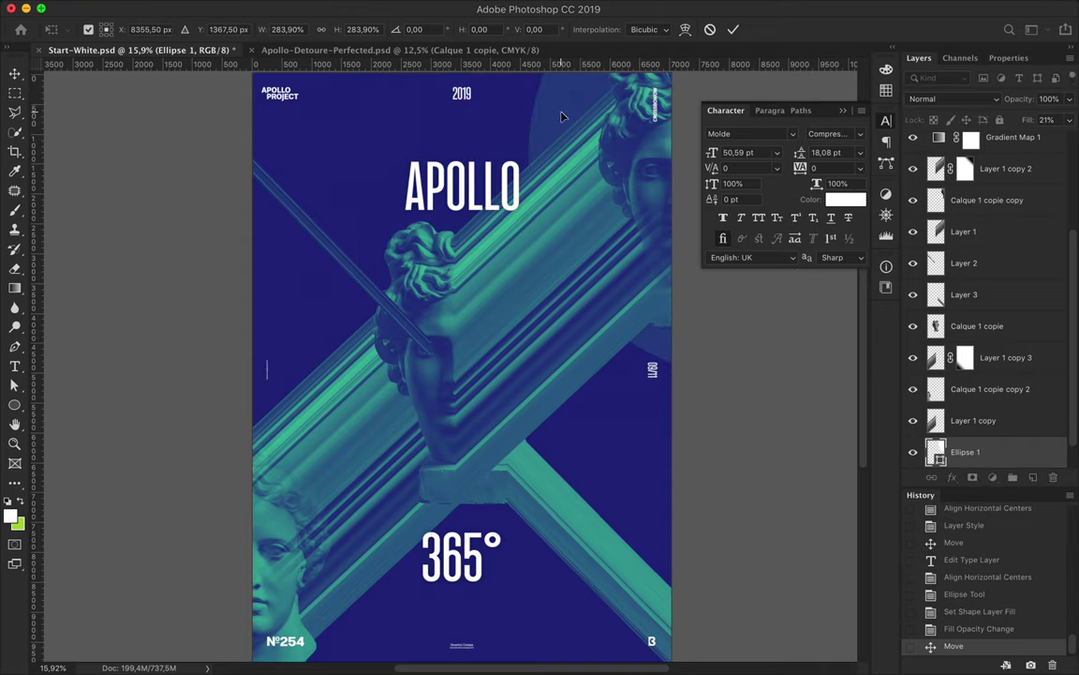
{"action": "key", "text": "Return"}
Step: Add a second circle at the left edge with 28% fill, enlarged and shifted down
{"action": "key", "text": "u"}
{"action": "left_click_drag", "start_coordinate": [338, 390], "coordinate": [253, 302]}
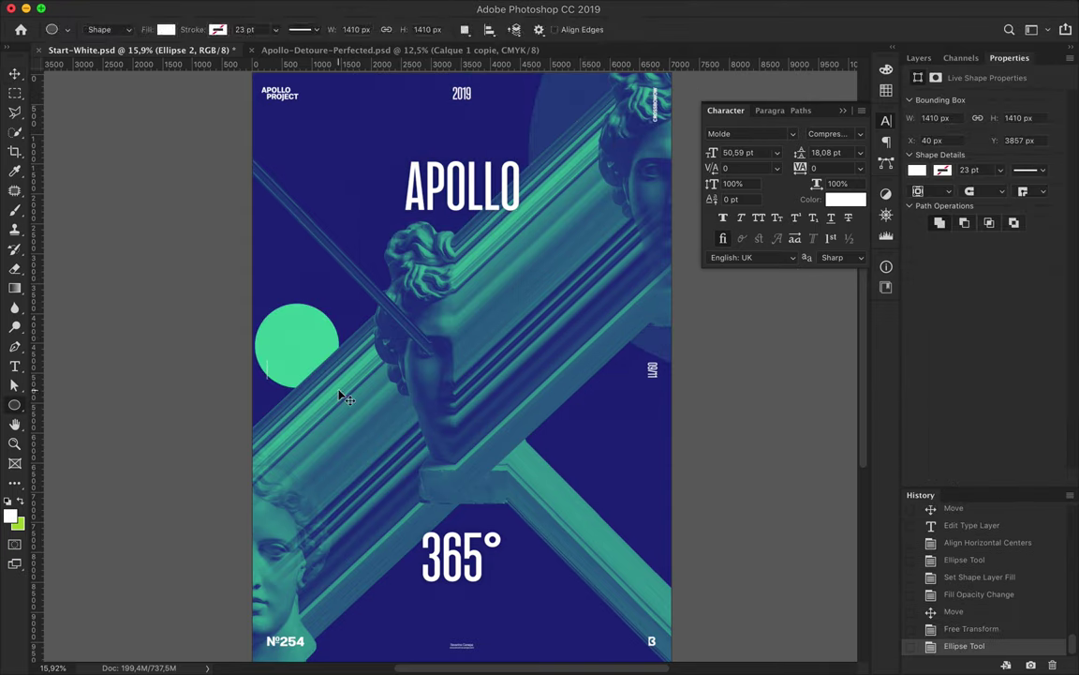
{"action": "key", "text": "v"}
{"action": "left_click_drag", "start_coordinate": [1069, 120], "coordinate": [1022, 141]}
{"action": "key", "text": "ctrl+t"}
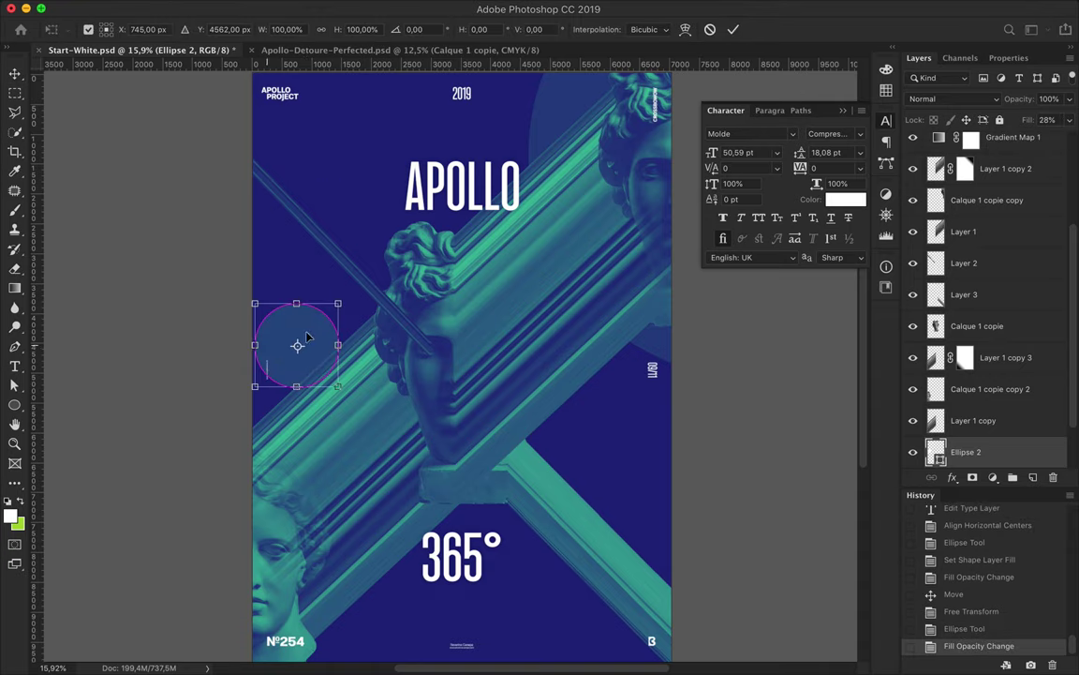
{"action": "left_click_drag", "start_coordinate": [335, 385], "coordinate": [362, 434]}
{"action": "mouse_move", "coordinate": [319, 336]}
{"action": "left_mouse_down"}
{"action": "mouse_move", "coordinate": [286, 354]}
{"action": "mouse_move", "coordinate": [581, 412]}
{"action": "left_mouse_up"}
{"action": "key", "text": "Return"}
Step: Place a smaller copy of the second circle at the lower right
{"action": "key", "text": "ctrl+t"}
{"action": "mouse_move", "coordinate": [493, 518]}
{"action": "left_mouse_down"}
{"action": "mouse_move", "coordinate": [496, 487]}
{"action": "mouse_move", "coordinate": [536, 440]}
{"action": "left_mouse_up"}
{"action": "key", "text": "Return"}
{"action": "left_click_drag", "start_coordinate": [543, 363], "coordinate": [573, 421]}
{"action": "scroll", "coordinate": [448, 393], "scroll_direction": "down", "scroll_amount": 1}
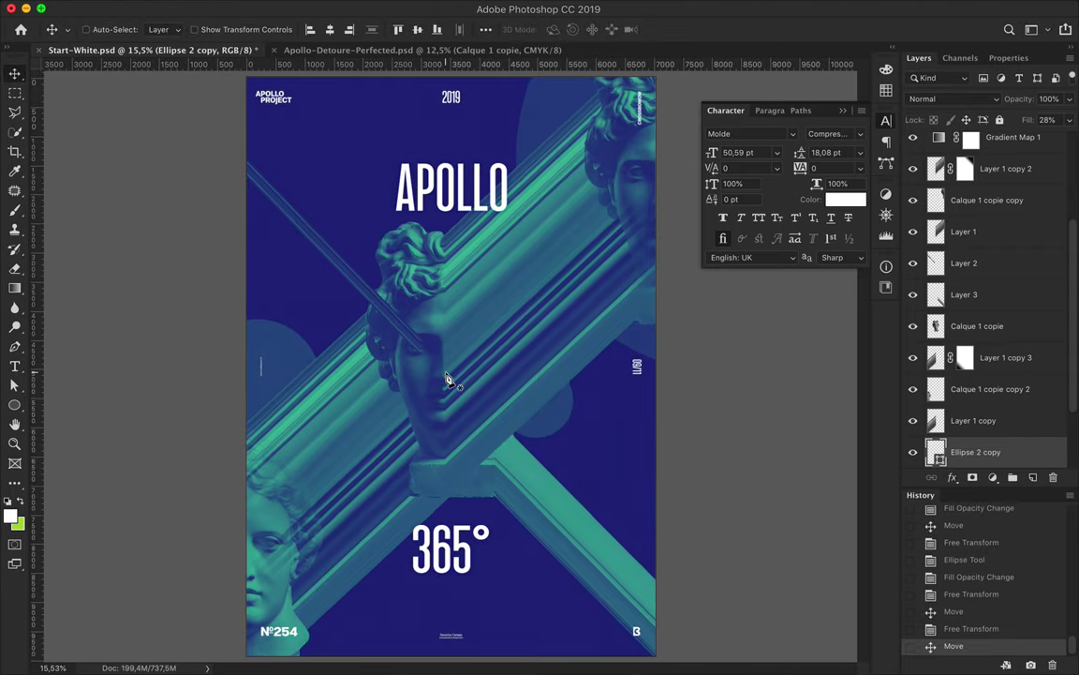
Step: Draw a top-left diagonal line with no fill and a white stroke
{"action": "key", "text": "p"}
{"action": "left_click", "coordinate": [240, 107]}
{"action": "left_click", "coordinate": [347, 217]}
{"action": "key", "text": "a"}
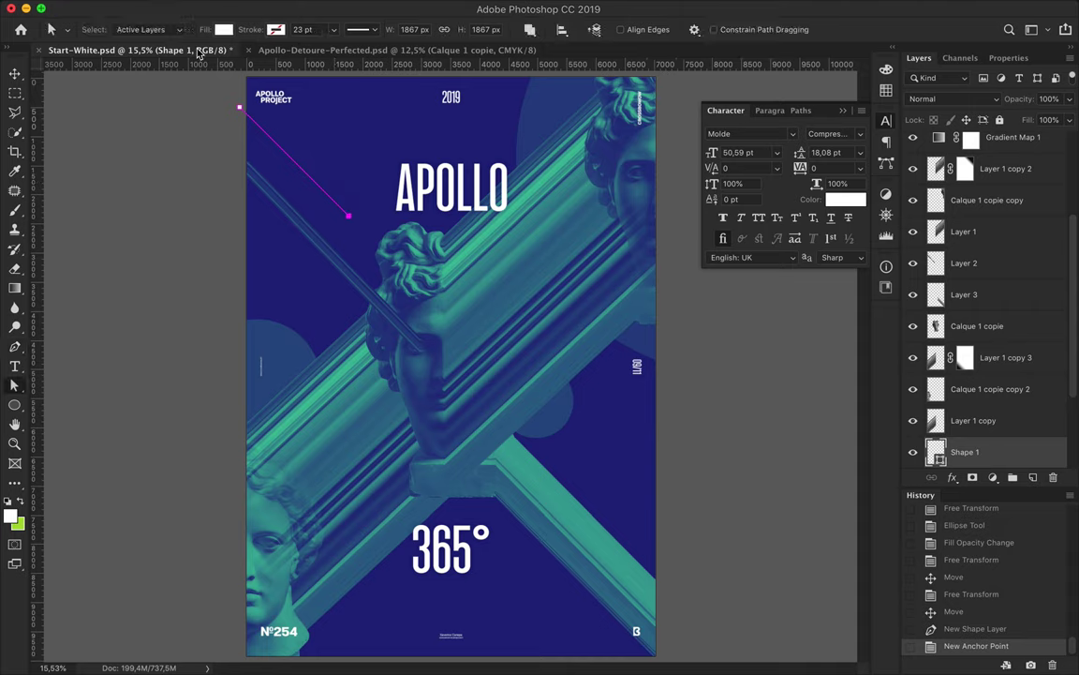
{"action": "left_click", "coordinate": [223, 29]}
{"action": "left_click", "coordinate": [211, 59]}
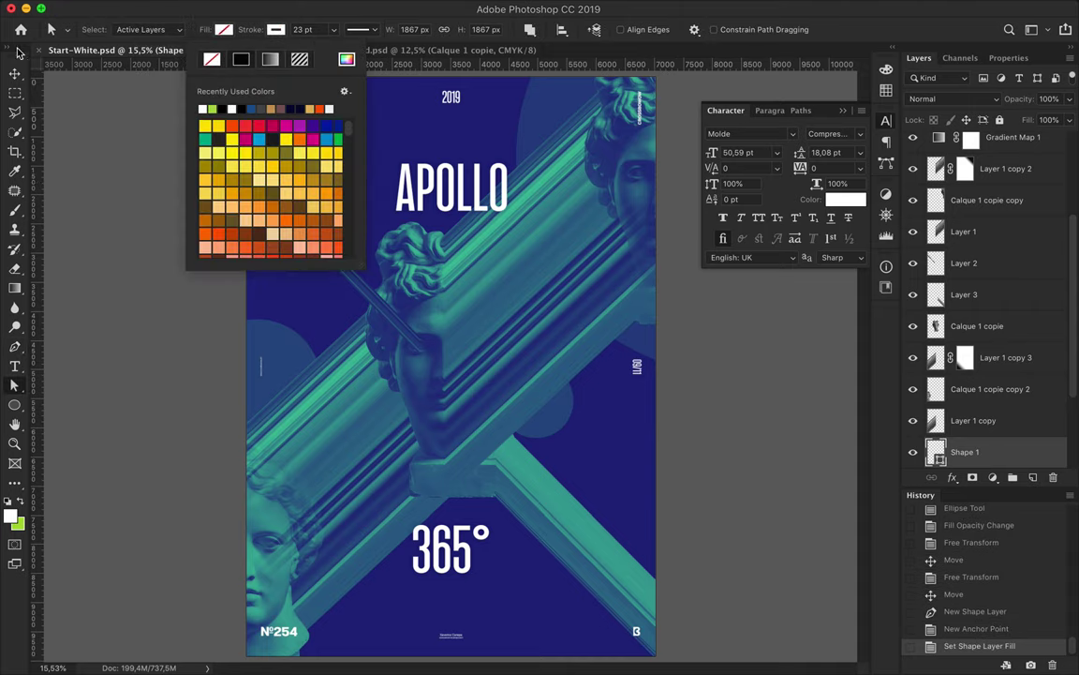
{"action": "left_click", "coordinate": [361, 29]}
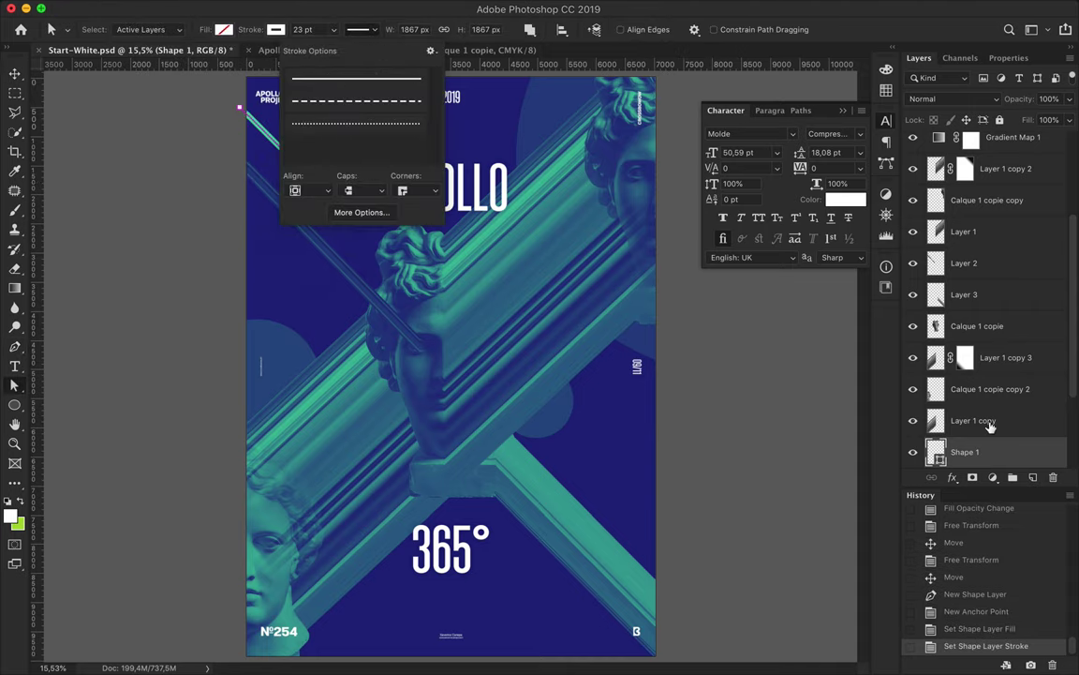
{"action": "key", "text": "Escape"}
Step: Move the line's layer to sit just below the APOLLO title in the layer stack
{"action": "key", "text": "ctrl+shift+bracketright"}
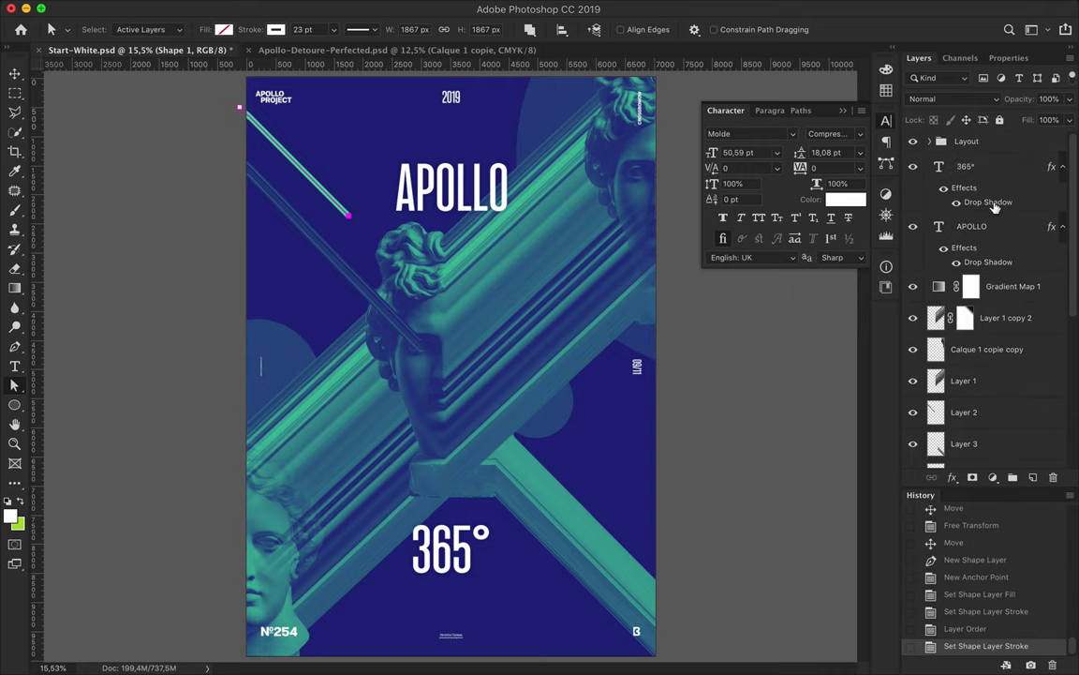
{"action": "scroll", "coordinate": [996, 281], "scroll_direction": "down", "scroll_amount": 10}
{"action": "right_click", "coordinate": [1062, 331]}
{"action": "left_click", "coordinate": [974, 35]}
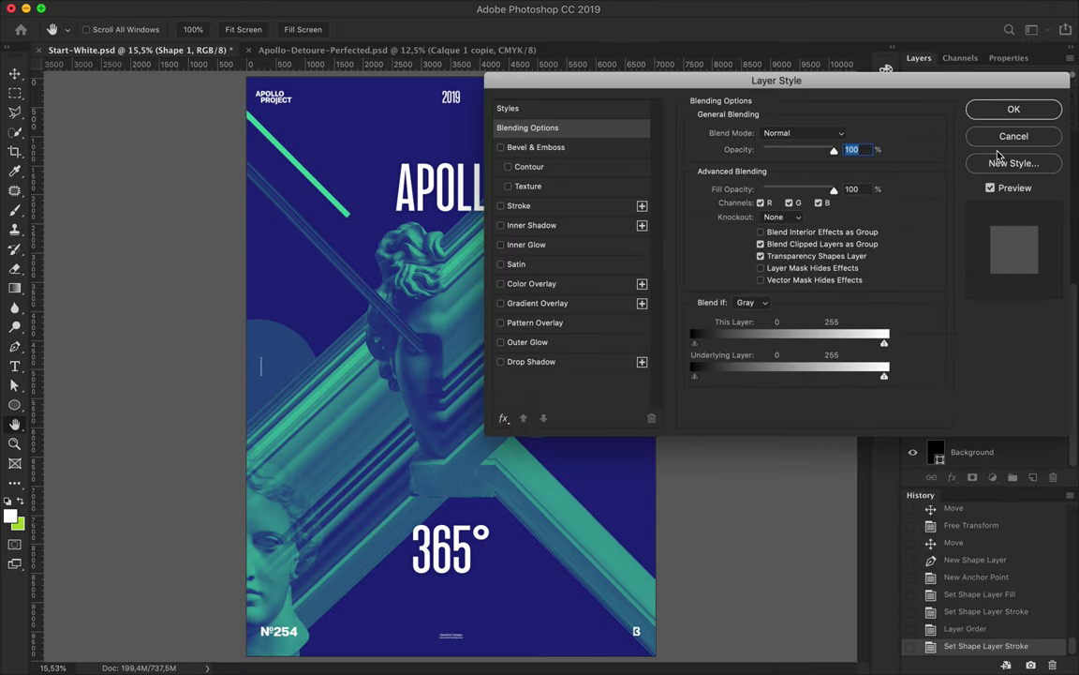
{"action": "left_click", "coordinate": [1002, 139]}
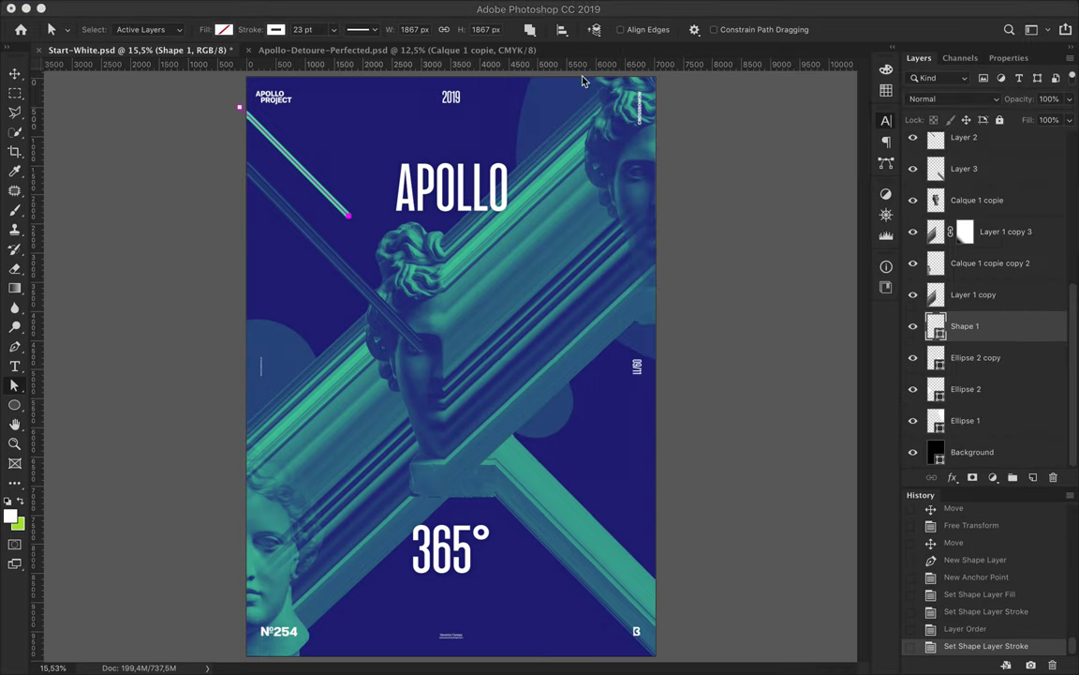
{"action": "left_click_drag", "start_coordinate": [965, 326], "coordinate": [967, 253]}
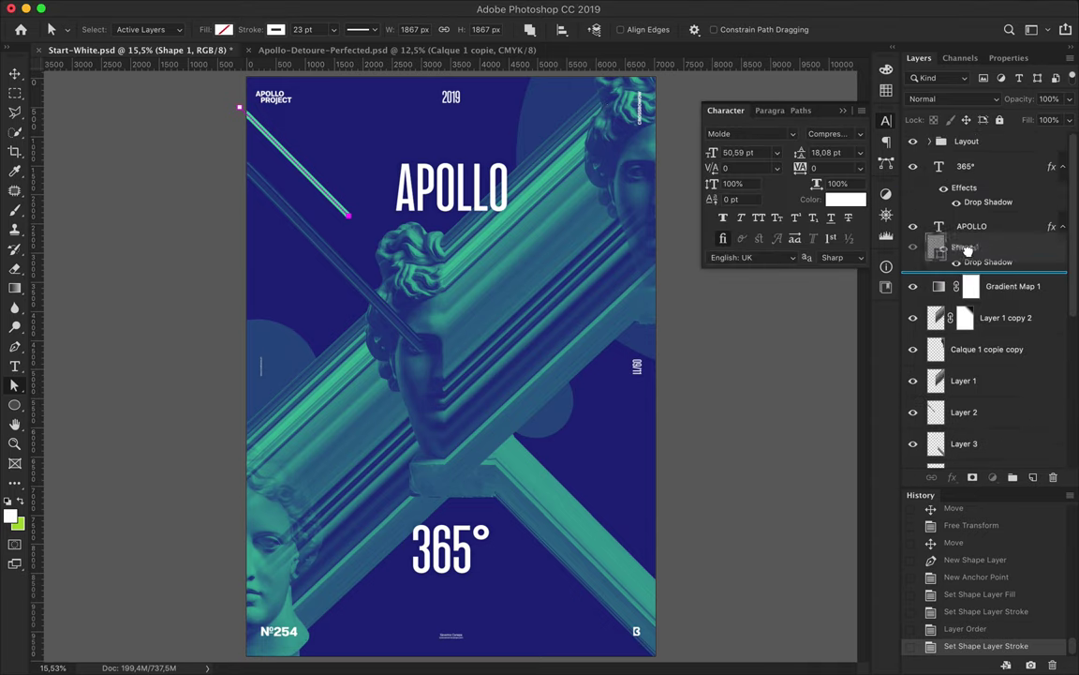
Step: Duplicate the white line to the bottom right and save the poster
{"action": "key", "text": "v"}
{"action": "left_click_drag", "start_coordinate": [322, 187], "coordinate": [609, 643]}
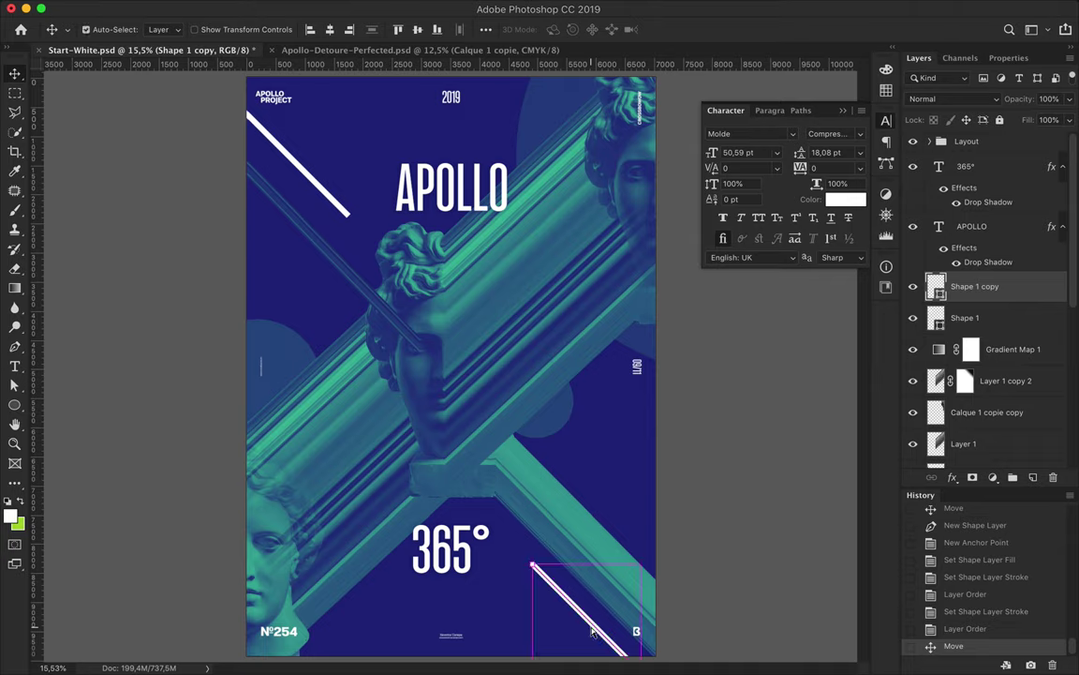
{"action": "key", "text": "ctrl+s"}
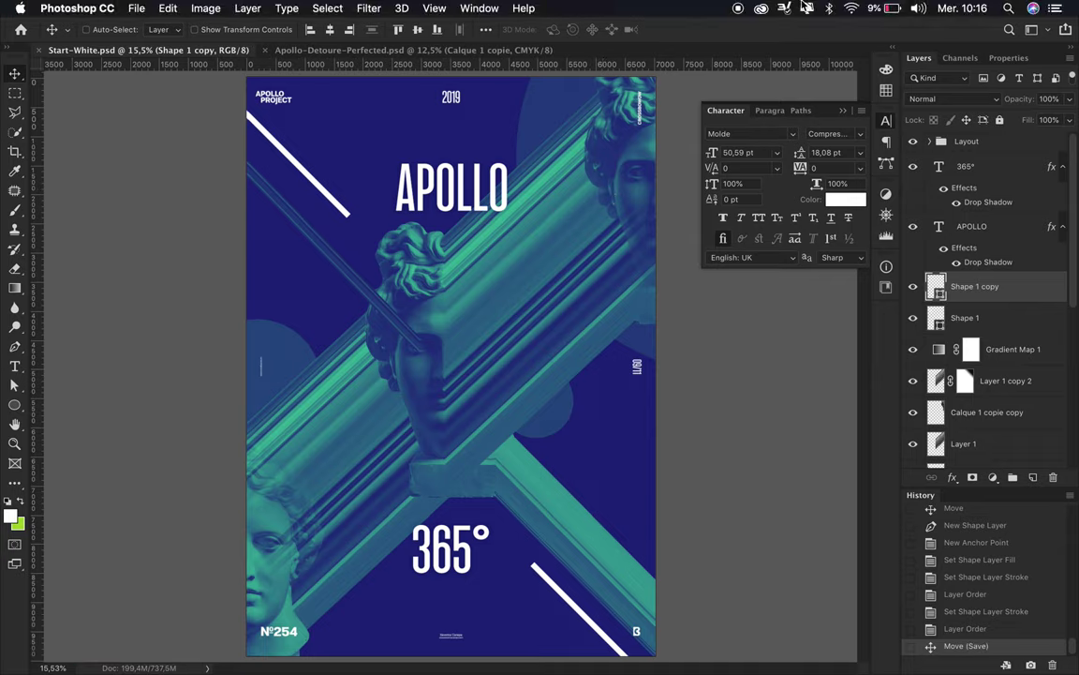